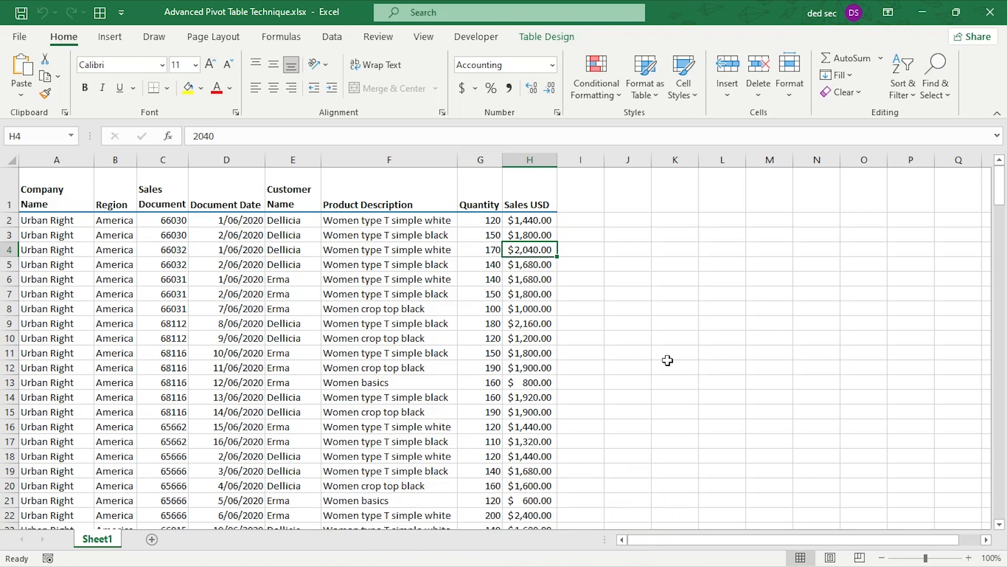
Step: Insert a PivotTable based on the TableSales data and place it on a new worksheet
click(38, 201)
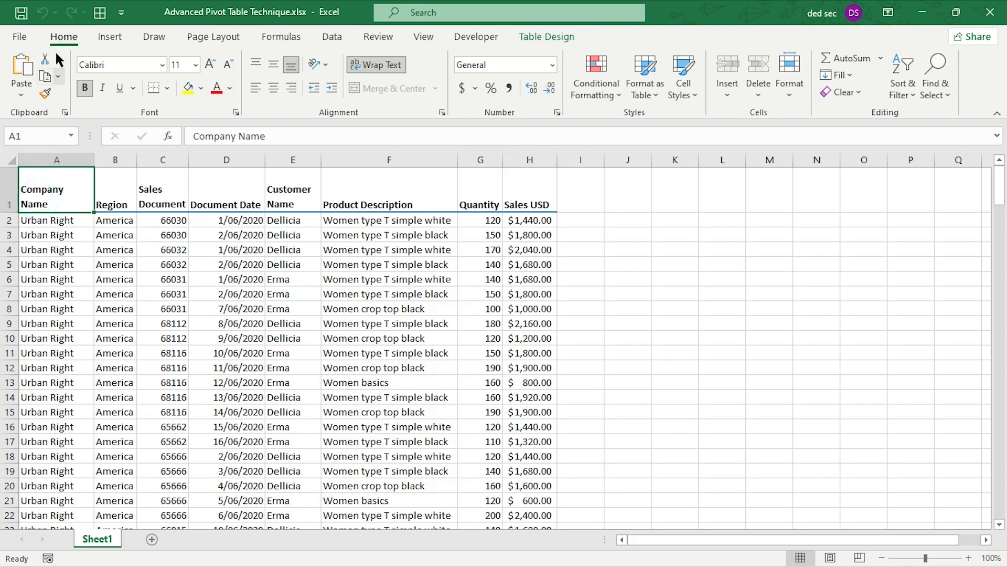
click(110, 37)
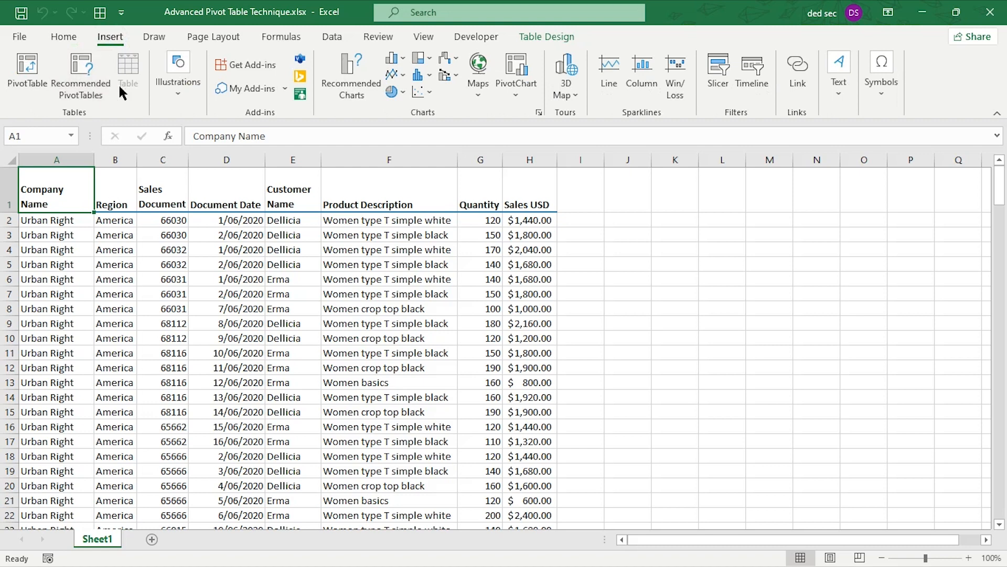
click(150, 264)
click(45, 205)
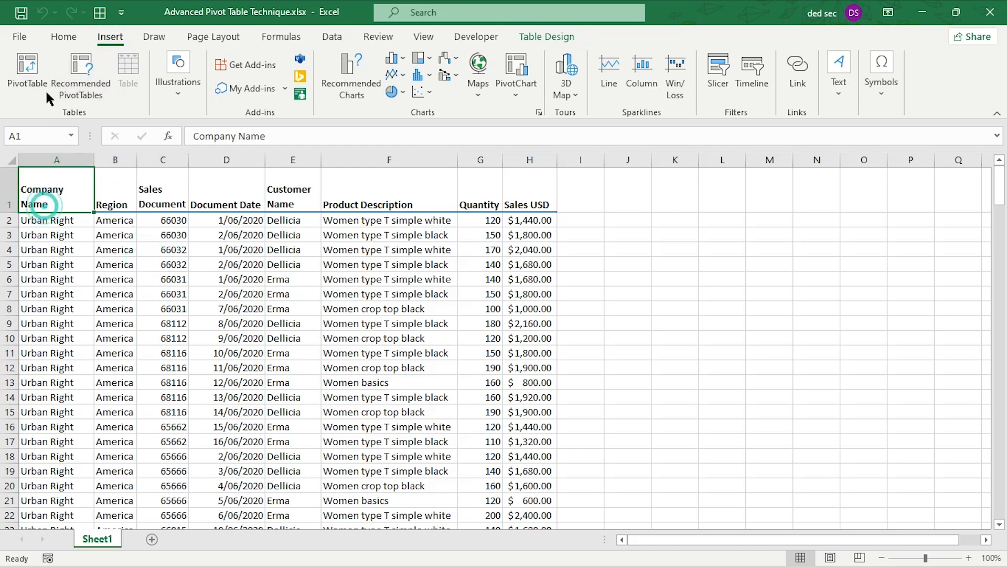
click(47, 96)
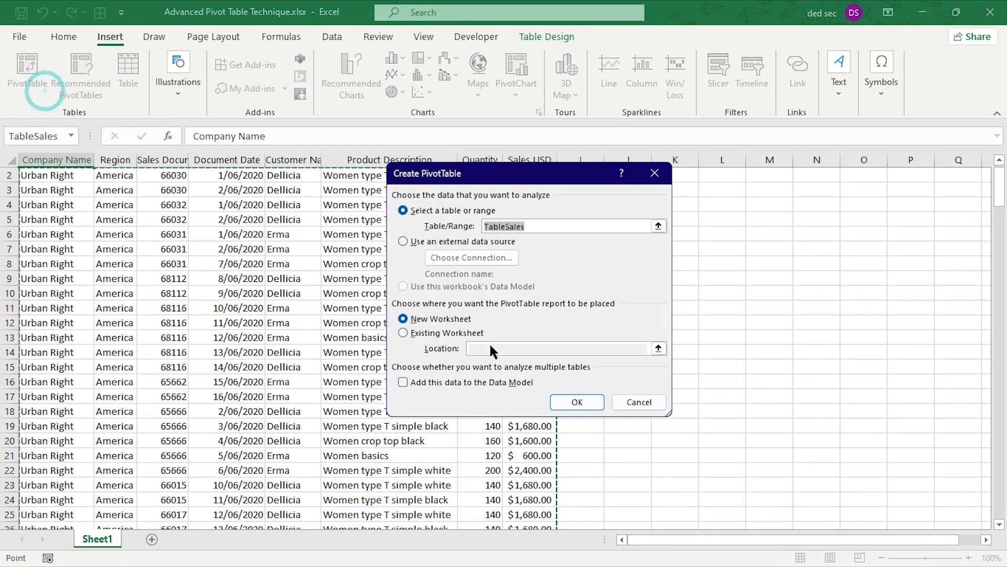
click(578, 407)
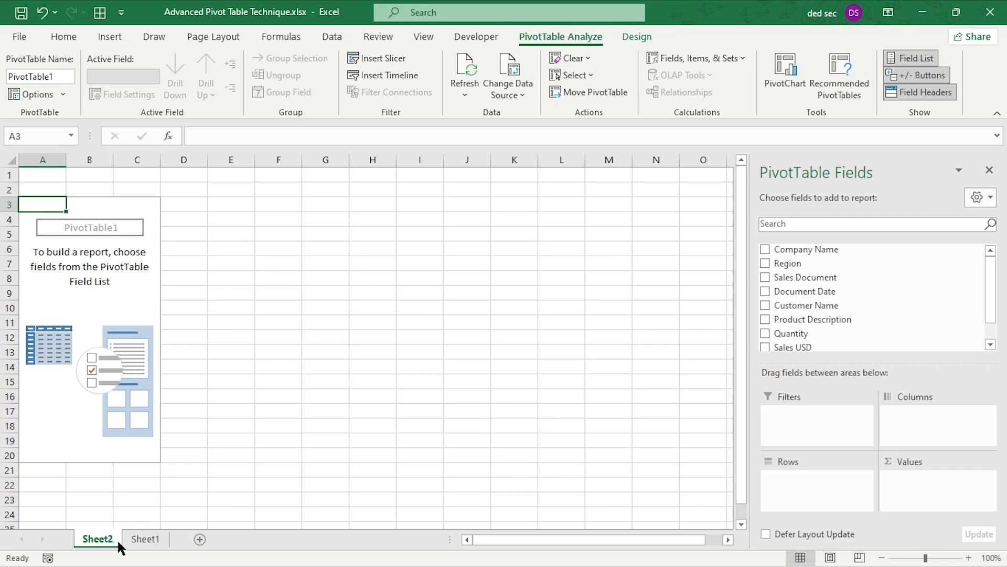
Step: Move Sheet1 in front of the Sheet2 worksheet
click(150, 541)
drag(130, 548, 78, 543)
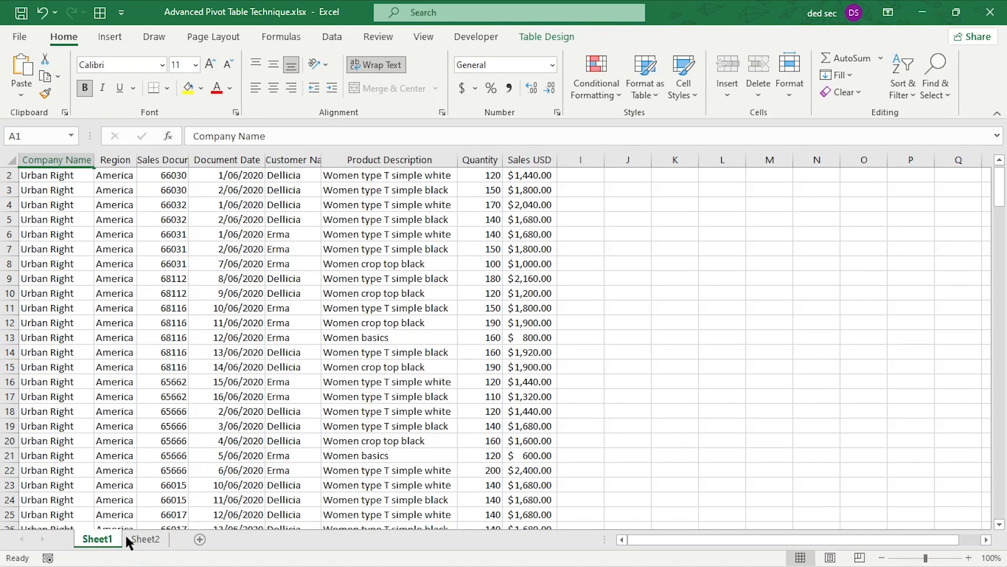
Step: Turn on the filter buttons in the sales table's header row on Sheet1
scroll(244, 241, up, 1)
click(142, 195)
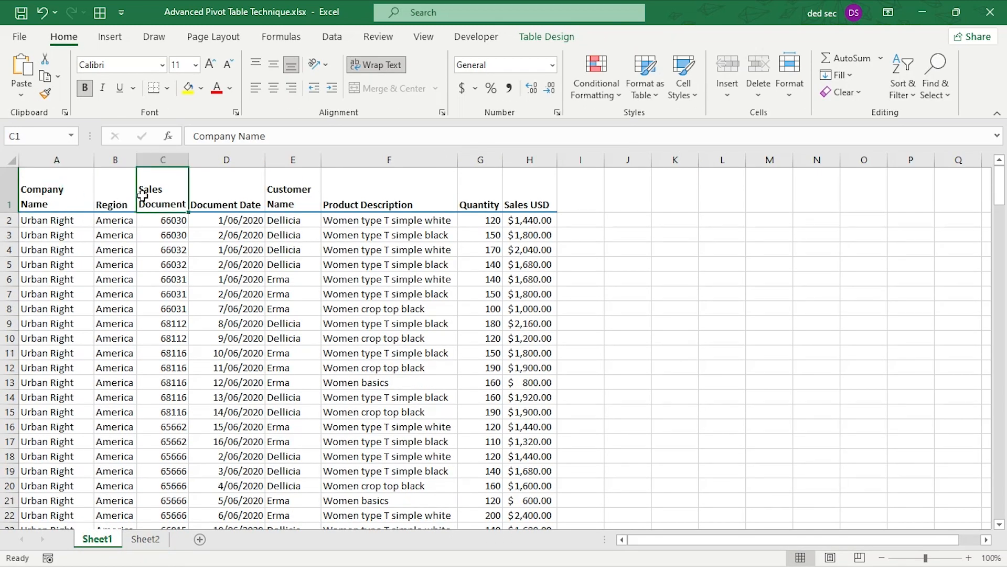
click(55, 195)
click(111, 38)
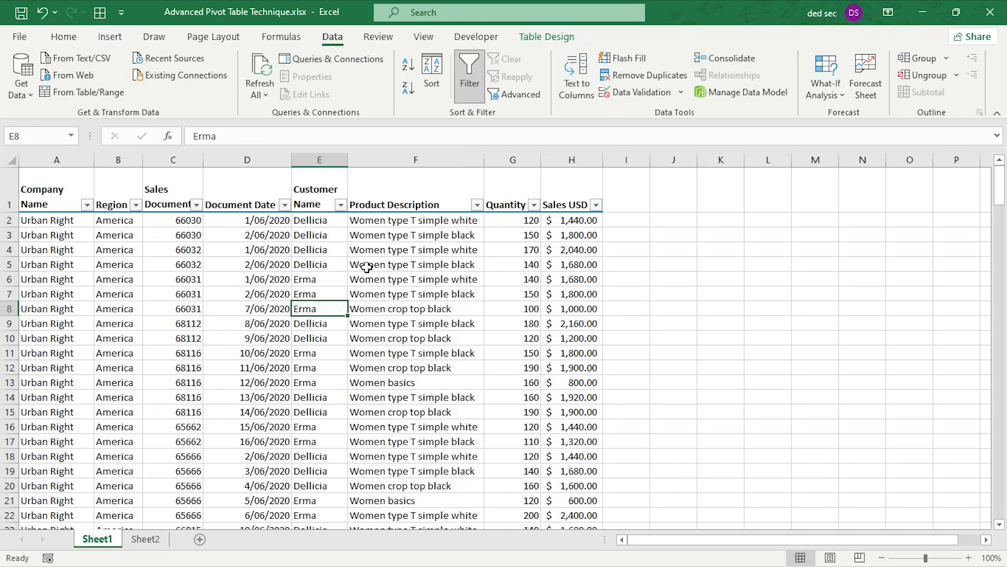
Step: Create another PivotTable from TableSales on a new worksheet, starting from a cell inside the sales table
click(257, 263)
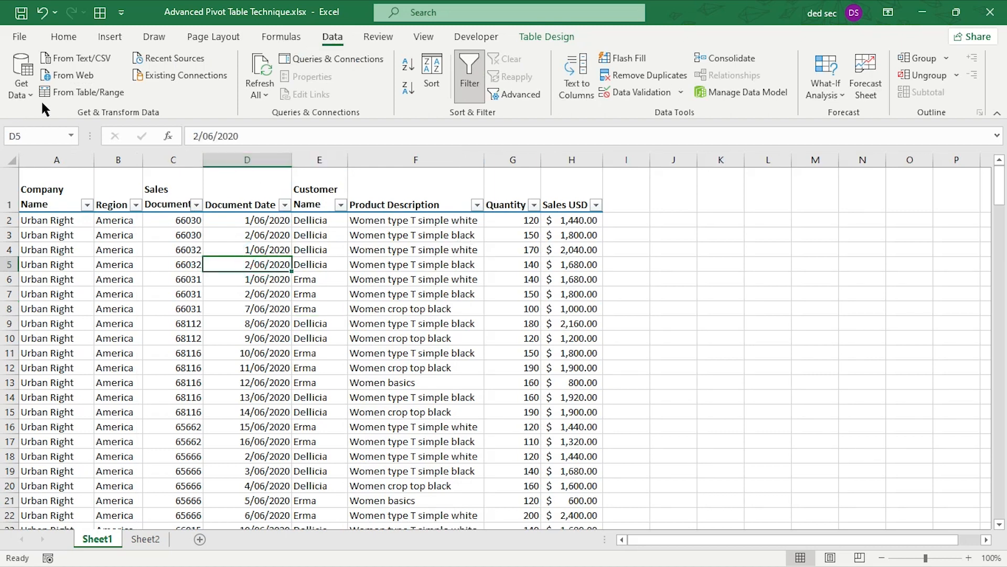
click(108, 36)
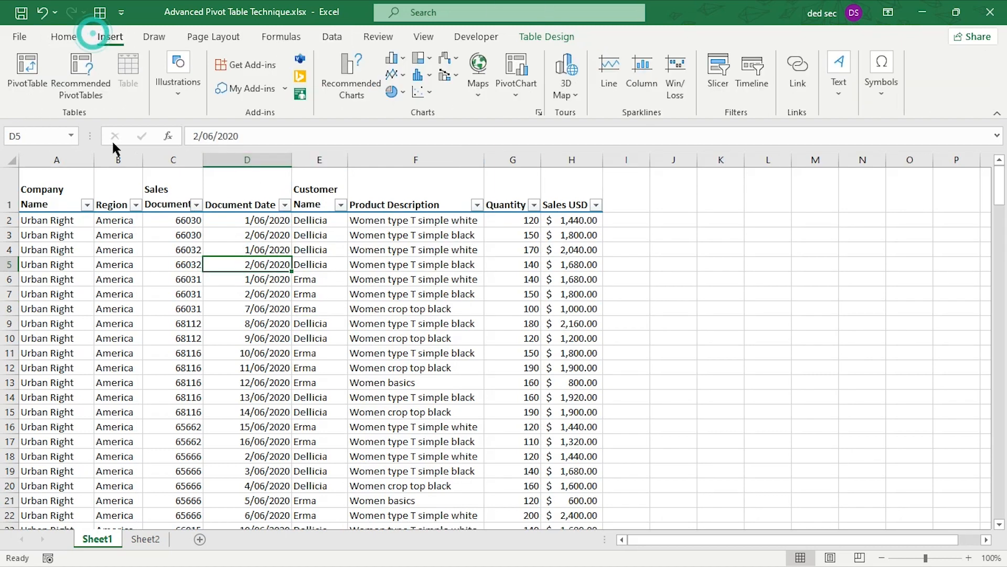
right_click(43, 86)
key(Escape)
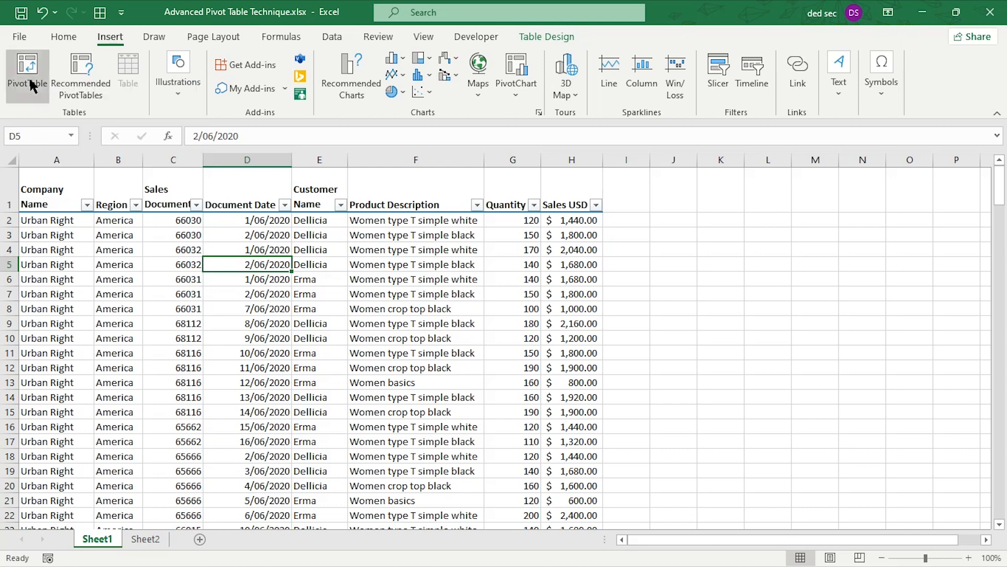
click(27, 73)
drag(545, 177, 590, 195)
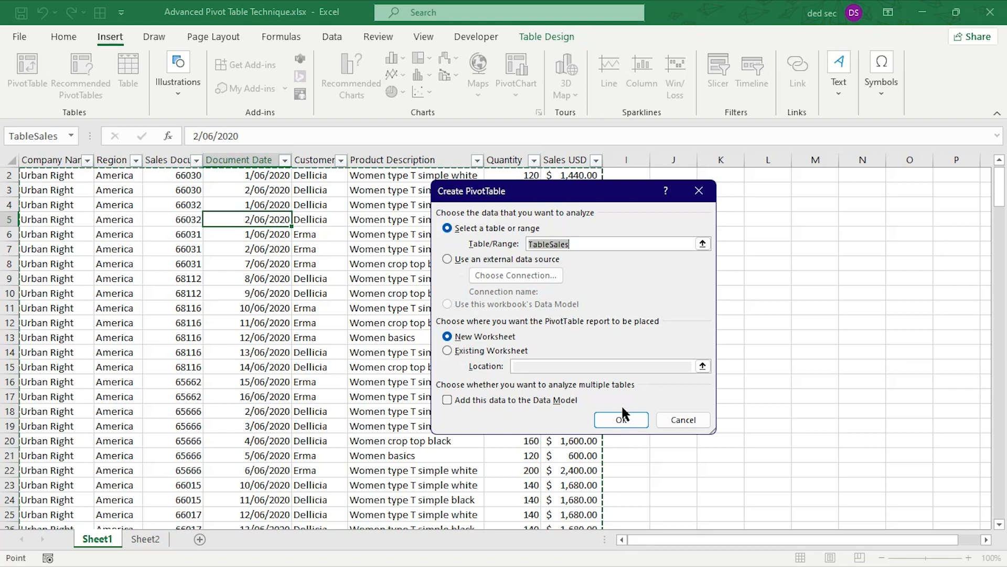
click(619, 420)
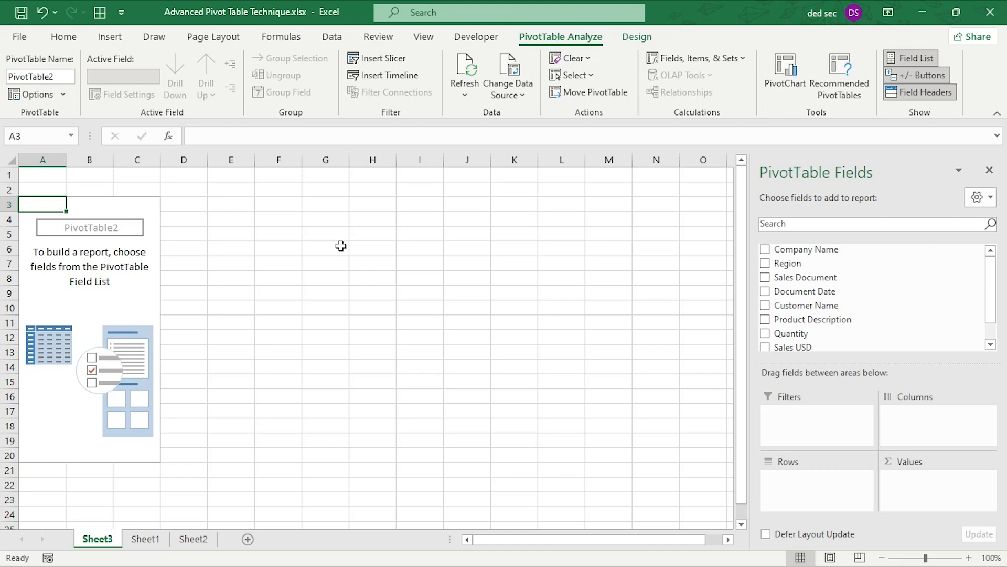
Step: Set the PivotTable field list layout to Fields Section and Areas Section Side-By-Side
click(990, 198)
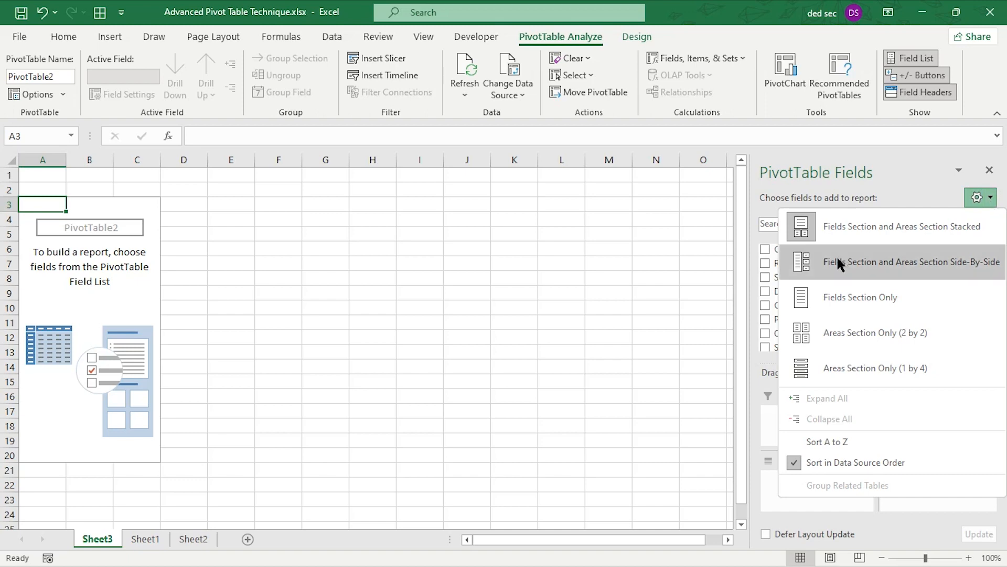
click(887, 263)
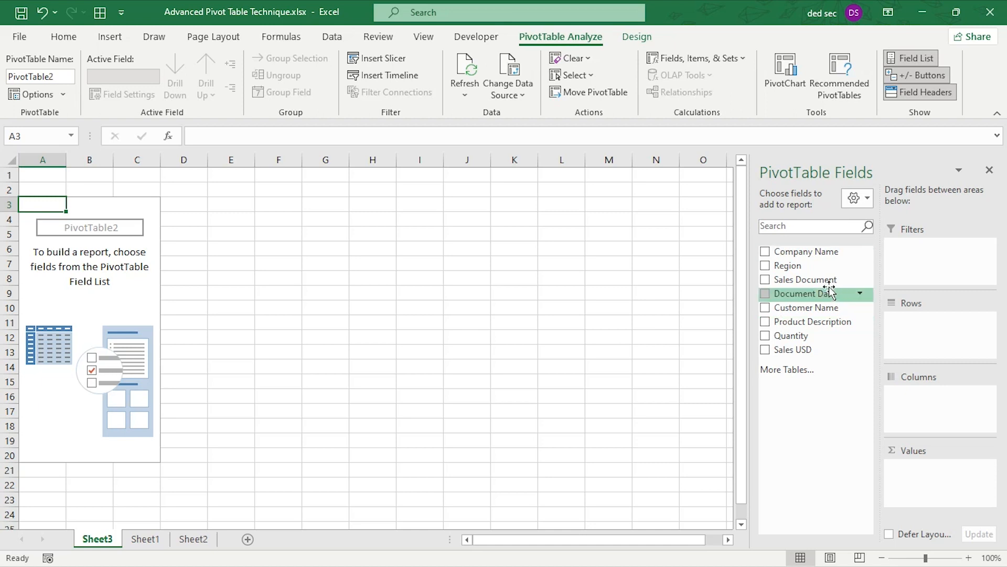
Step: Try sorting the PivotTable field list A to Z, and restore the data source order
click(868, 199)
click(868, 197)
click(868, 199)
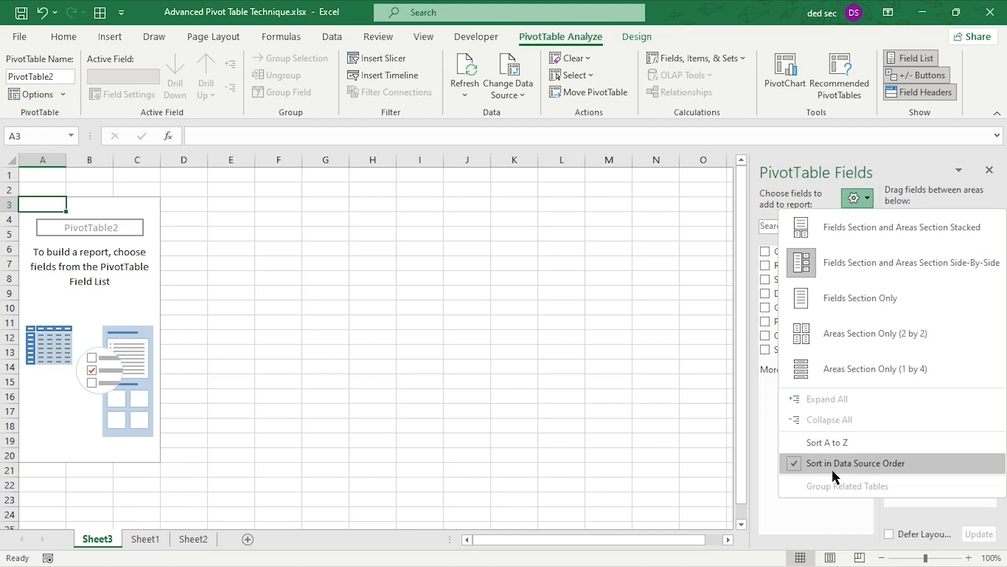
click(836, 444)
click(869, 201)
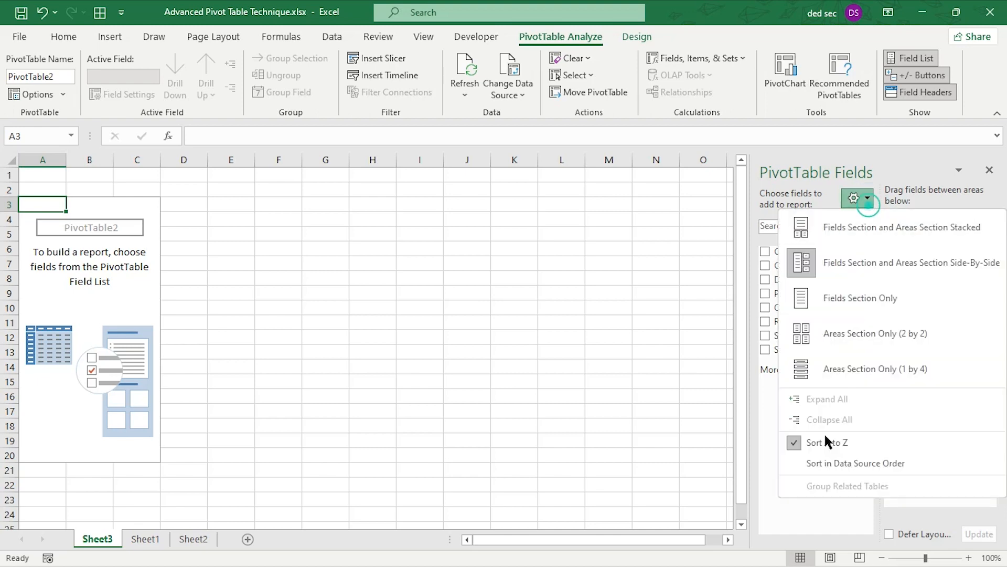
click(836, 463)
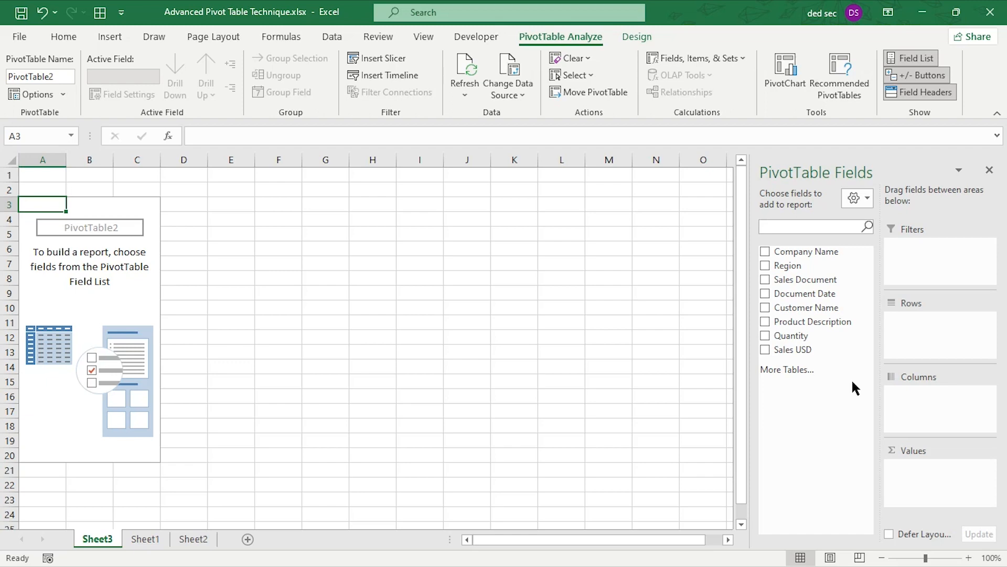
Step: Build the pivot report with Product Description as rows, Sales USD as values and Customer Name as the report filter
drag(819, 322, 973, 341)
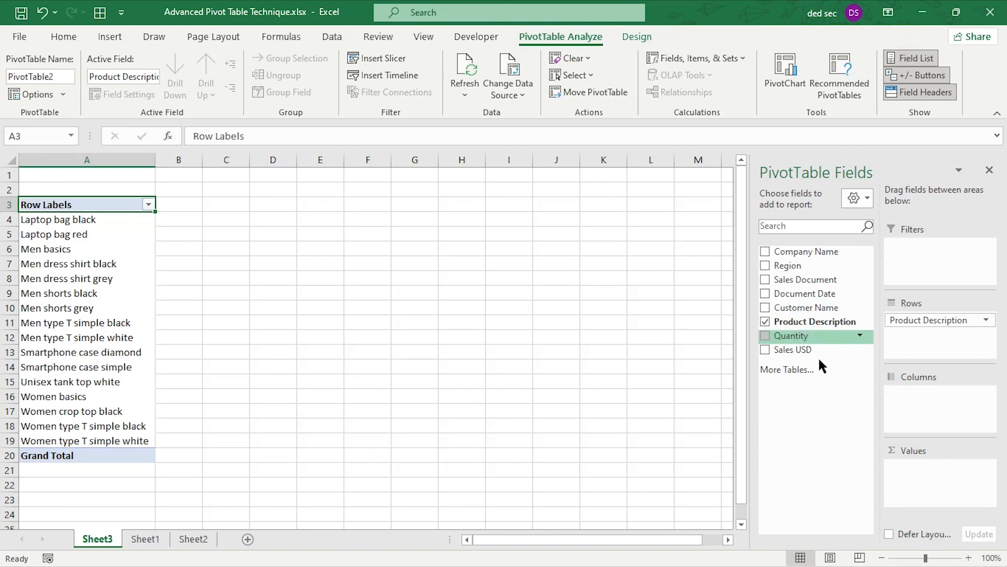
drag(803, 355, 927, 470)
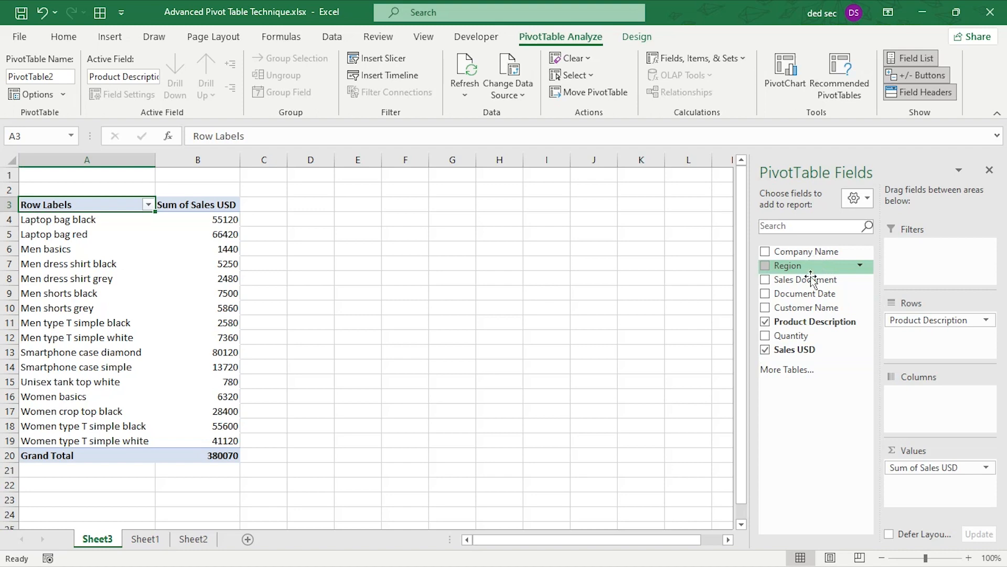
drag(808, 308, 923, 251)
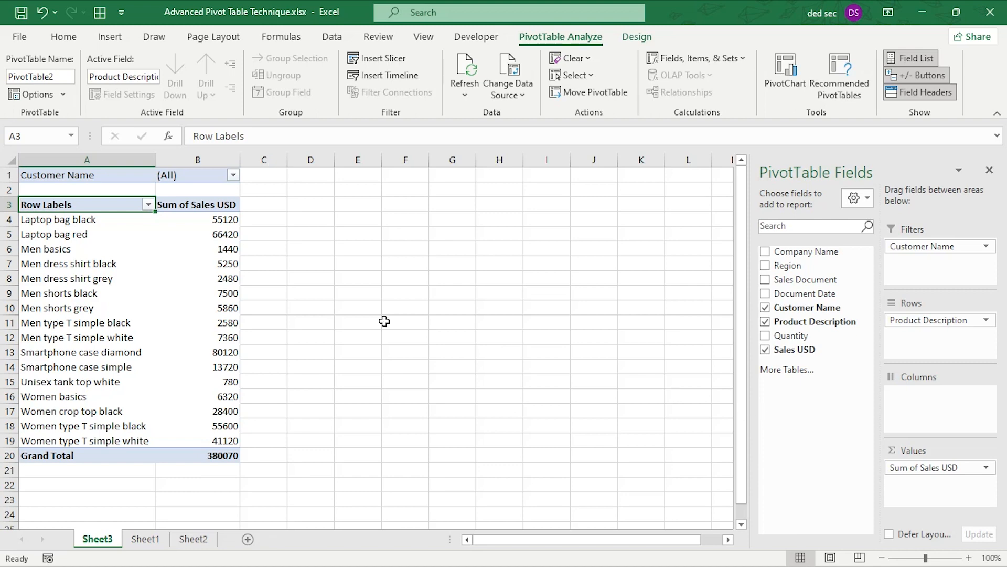
Step: Format the Sum of Sales USD field as Number with a thousands separator and 0 decimal places
right_click(173, 254)
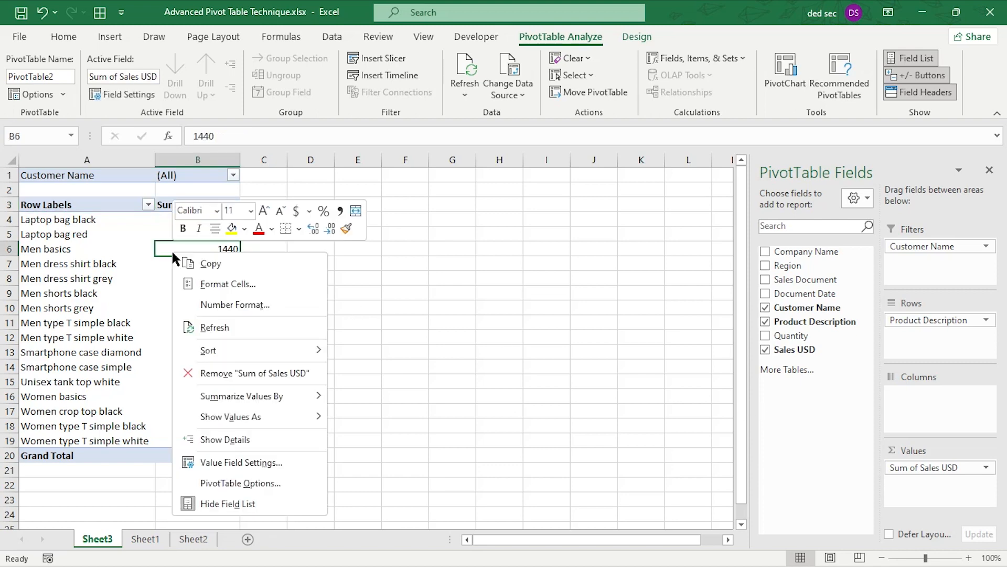
click(228, 303)
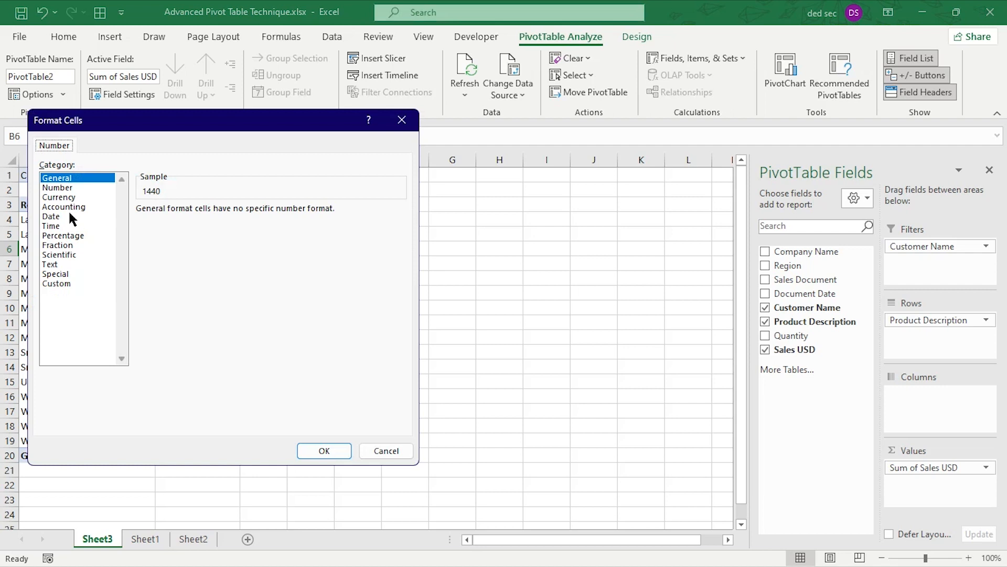
click(56, 188)
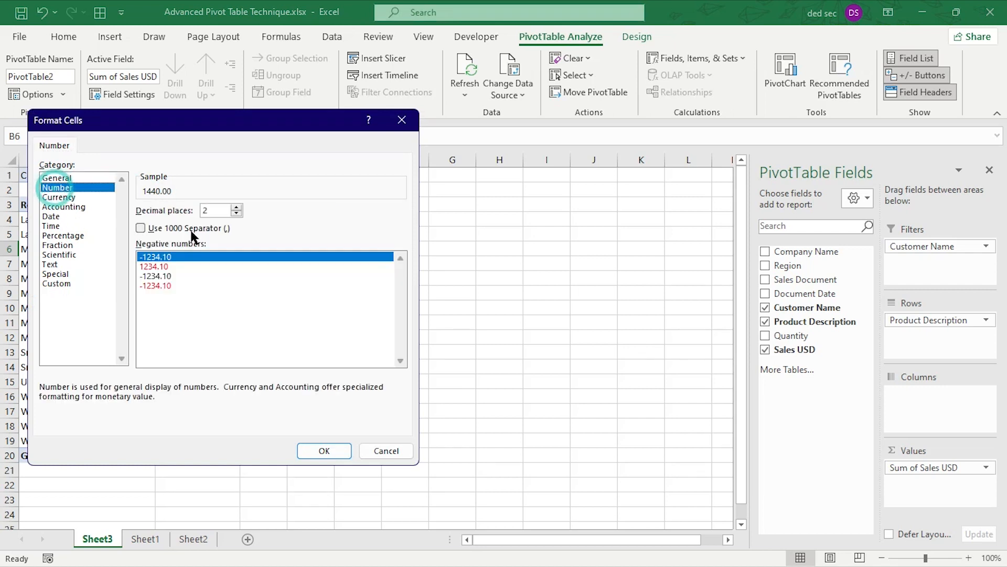
click(155, 231)
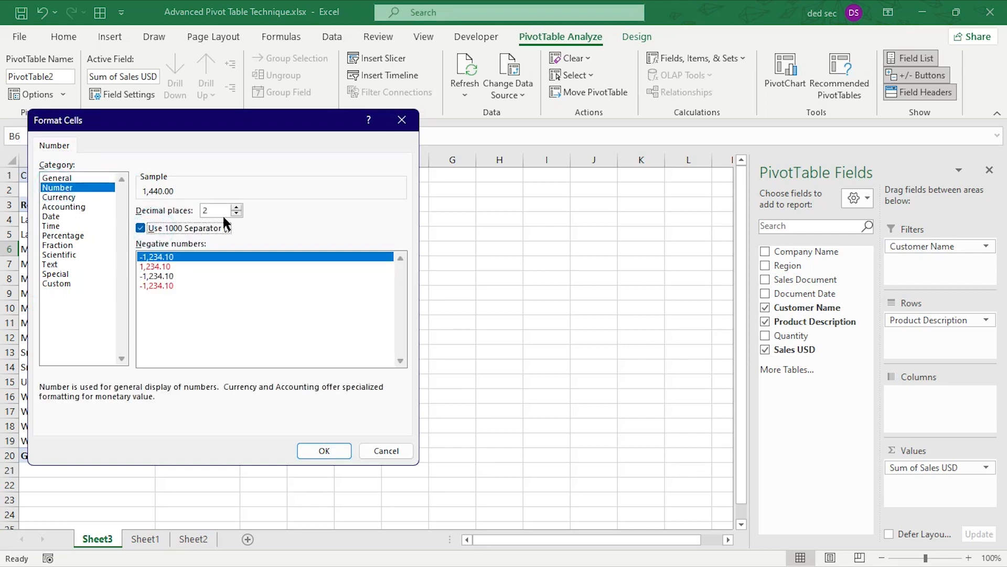
click(235, 214)
click(236, 213)
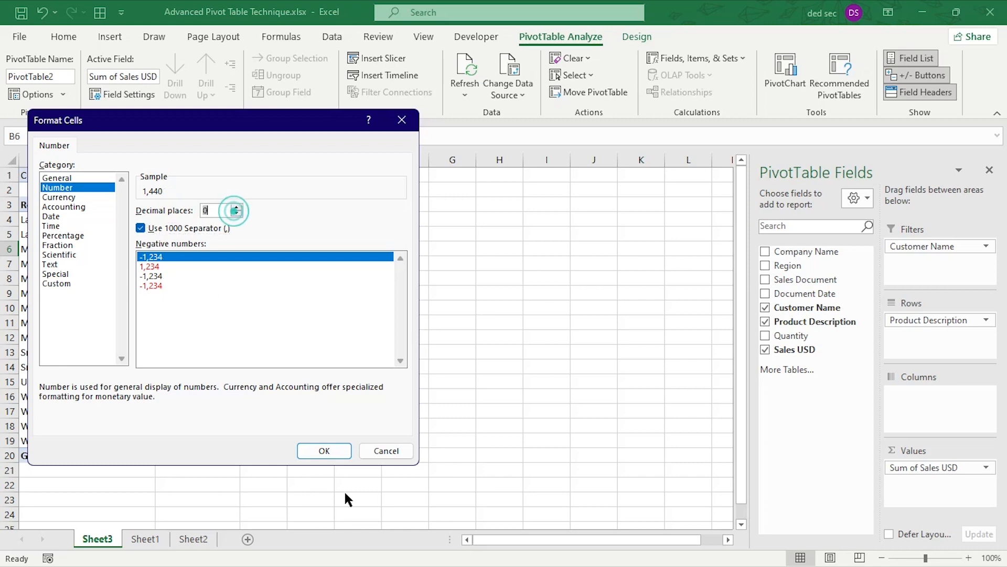
click(325, 451)
Step: Sort the pivot table's products by Sum of Sales USD from largest to smallest
right_click(198, 220)
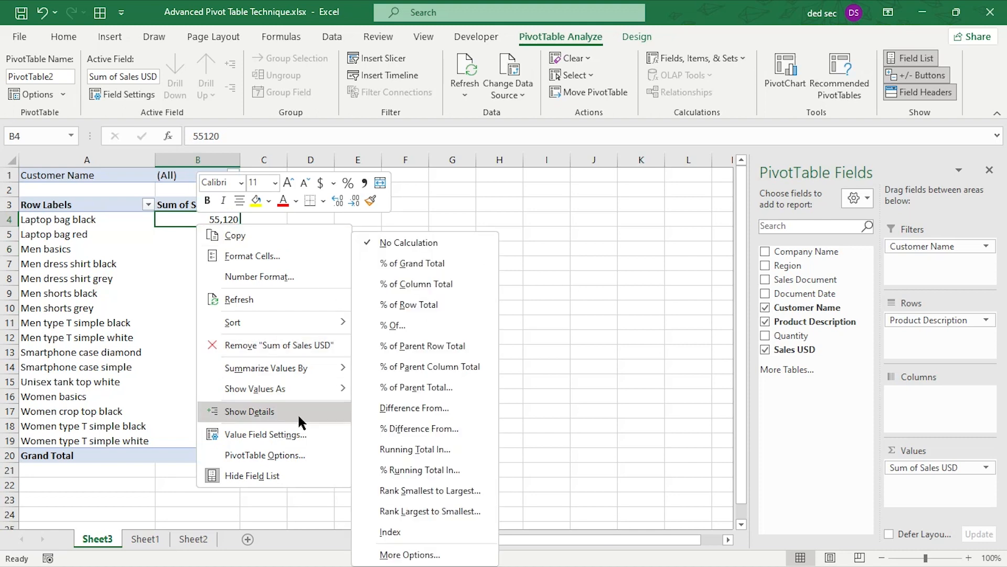
mouse_move(291, 314)
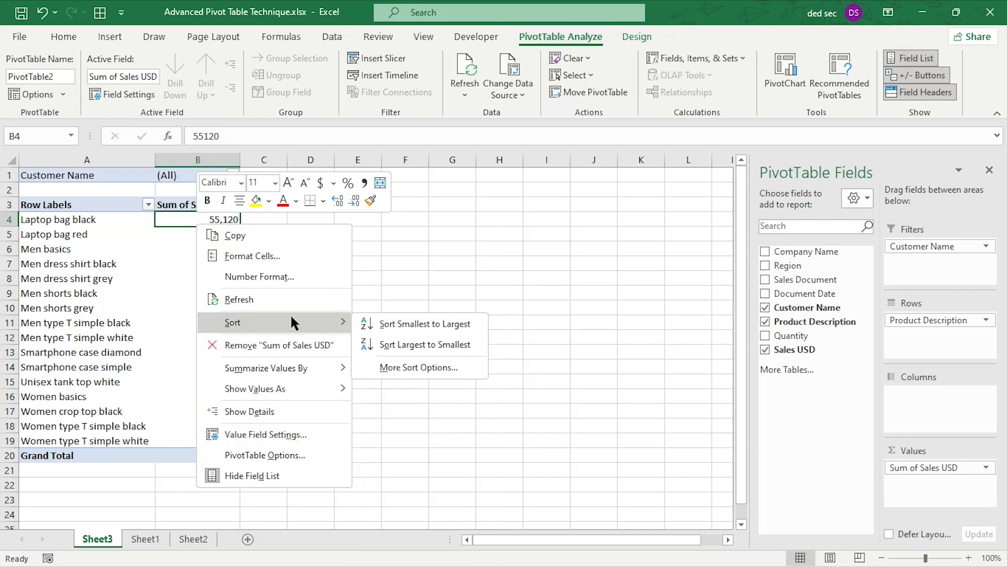
click(396, 344)
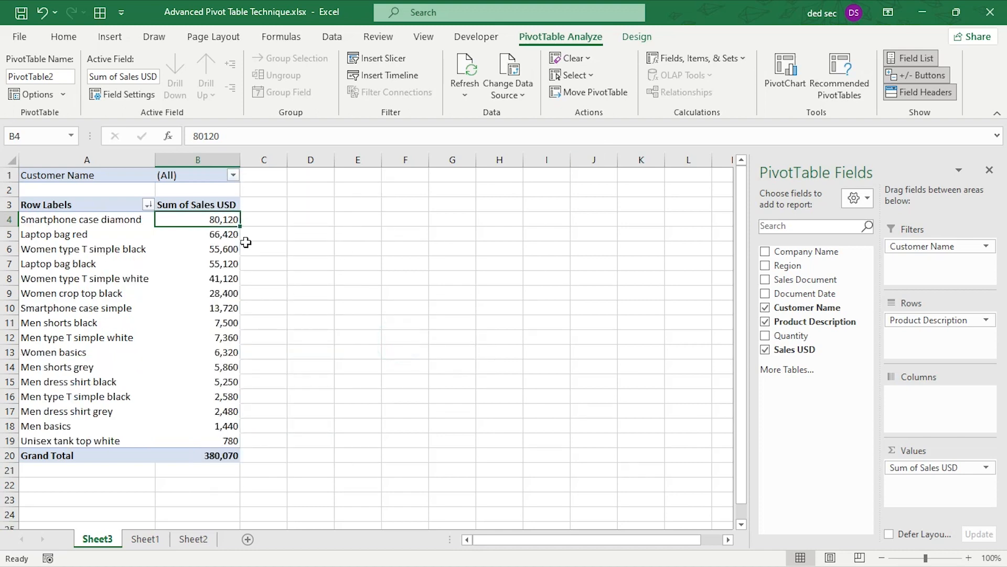
Step: Change the Sum of Sales USD number format to Currency with the $ symbol
drag(216, 225, 181, 440)
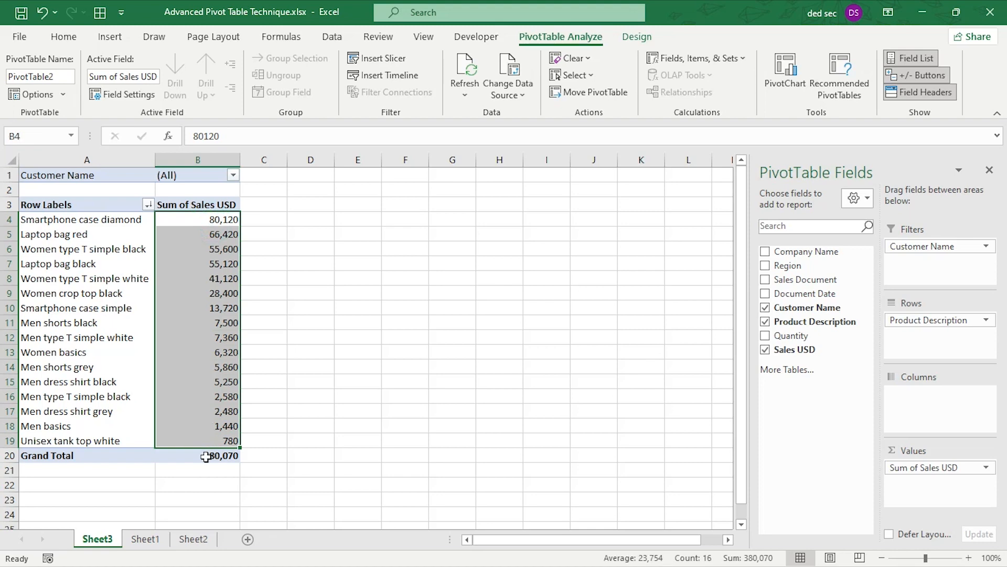
click(204, 223)
right_click(208, 227)
click(277, 278)
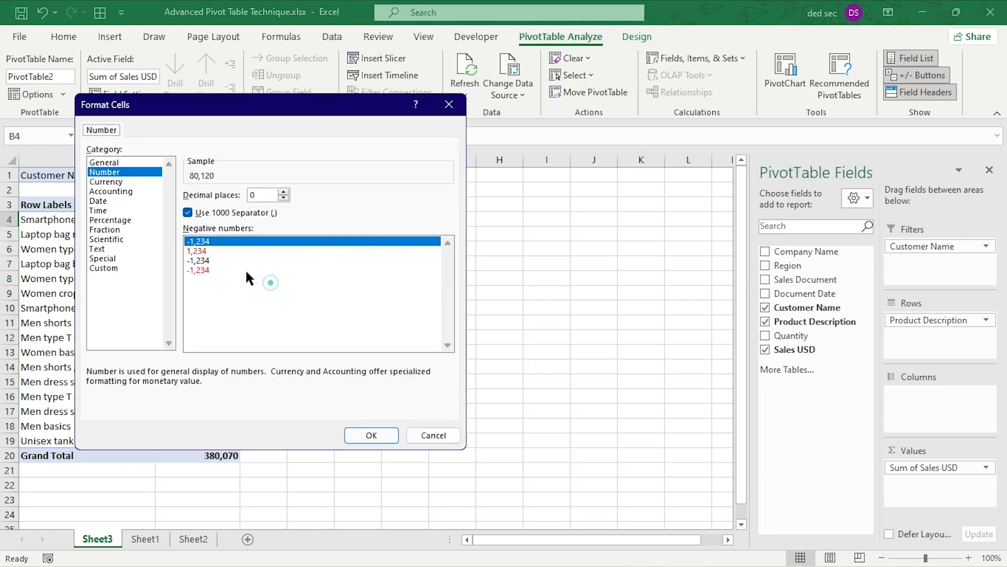
click(117, 182)
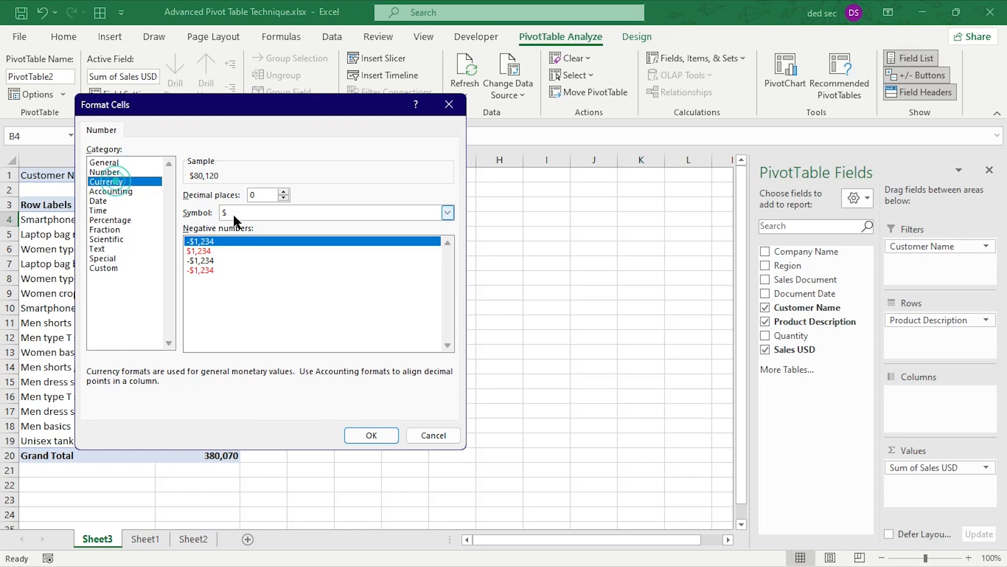
click(374, 434)
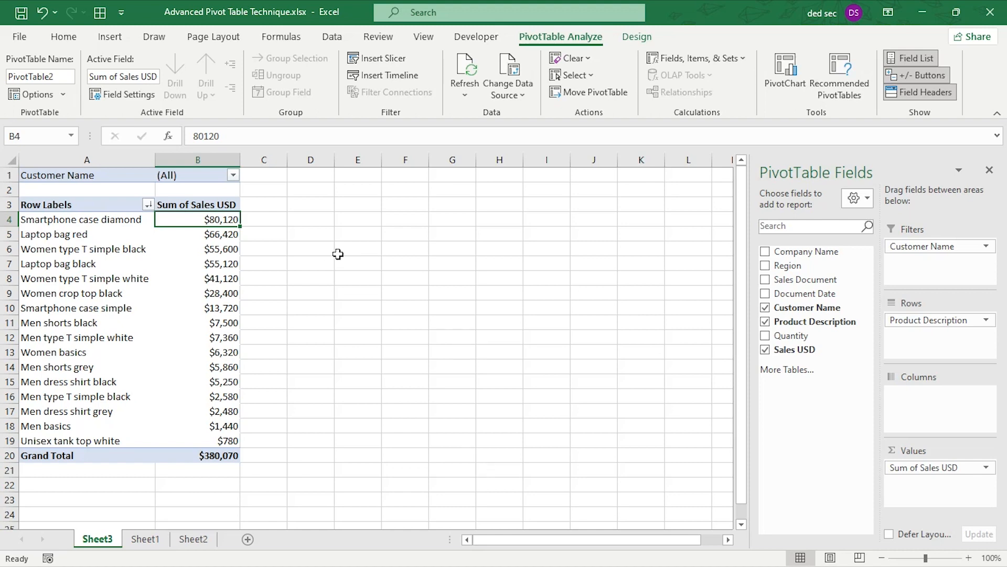
click(233, 174)
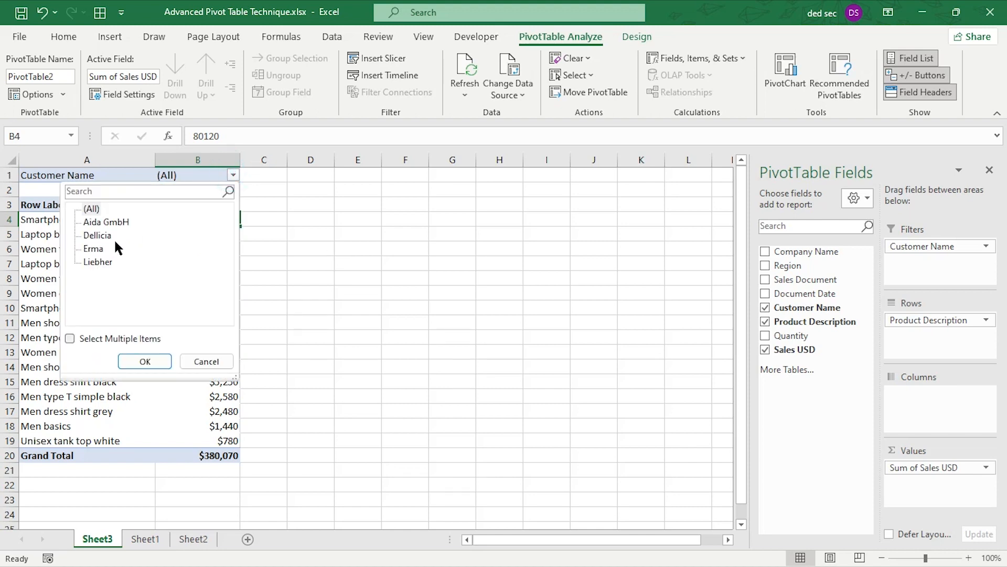
click(277, 294)
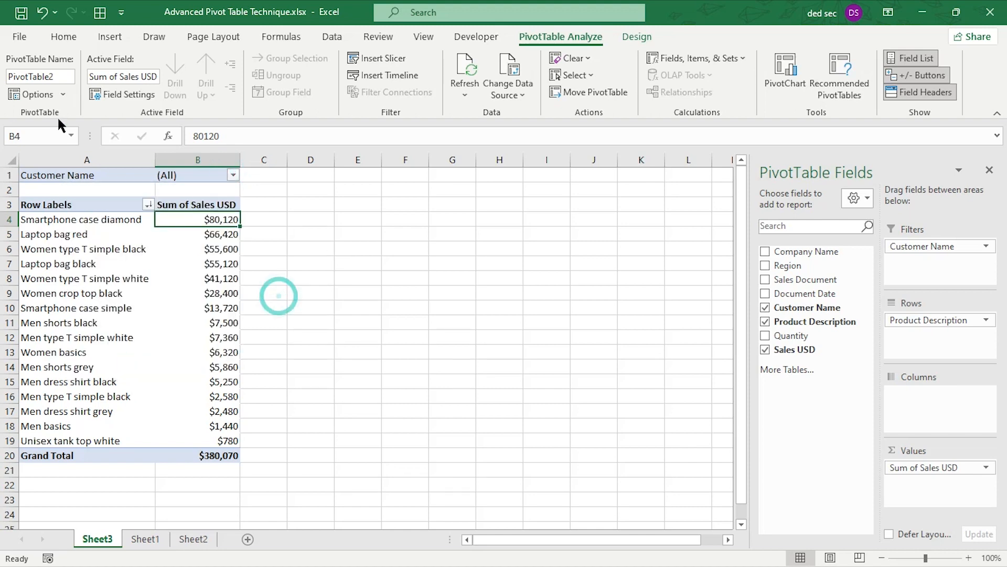
Step: Generate report filter pages for Customer Name so each customer gets a separate pivot sheet
click(64, 95)
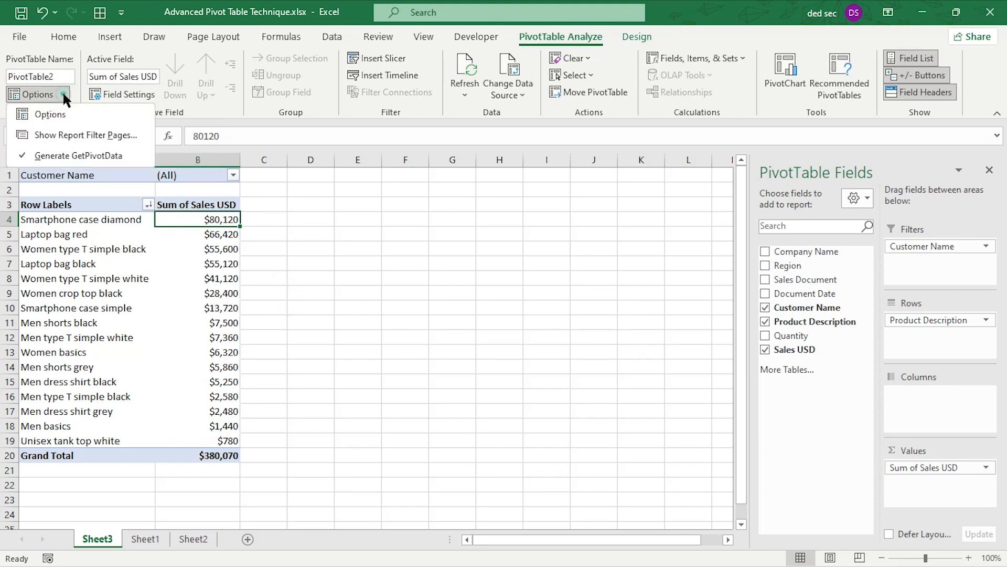
click(83, 134)
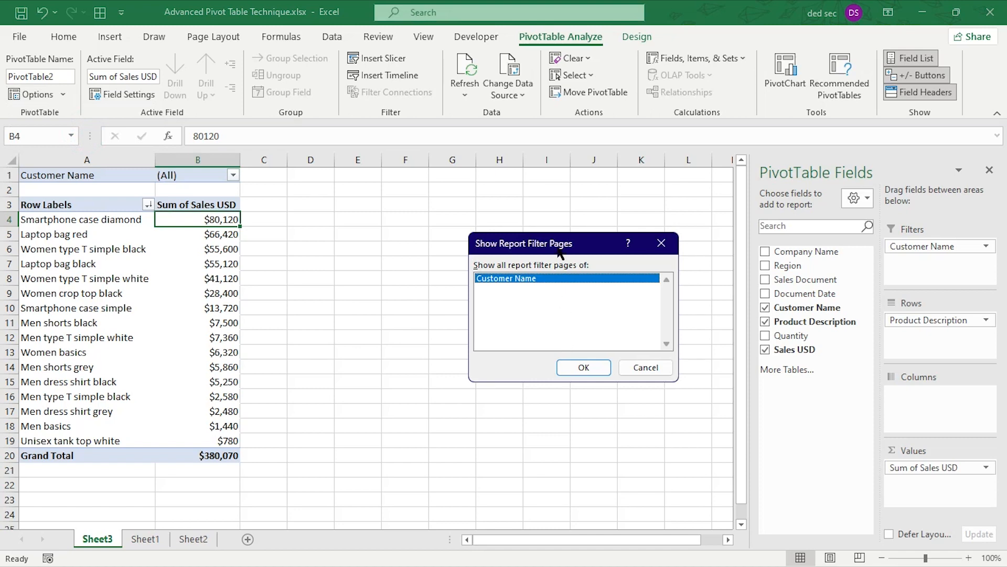
drag(560, 252, 536, 246)
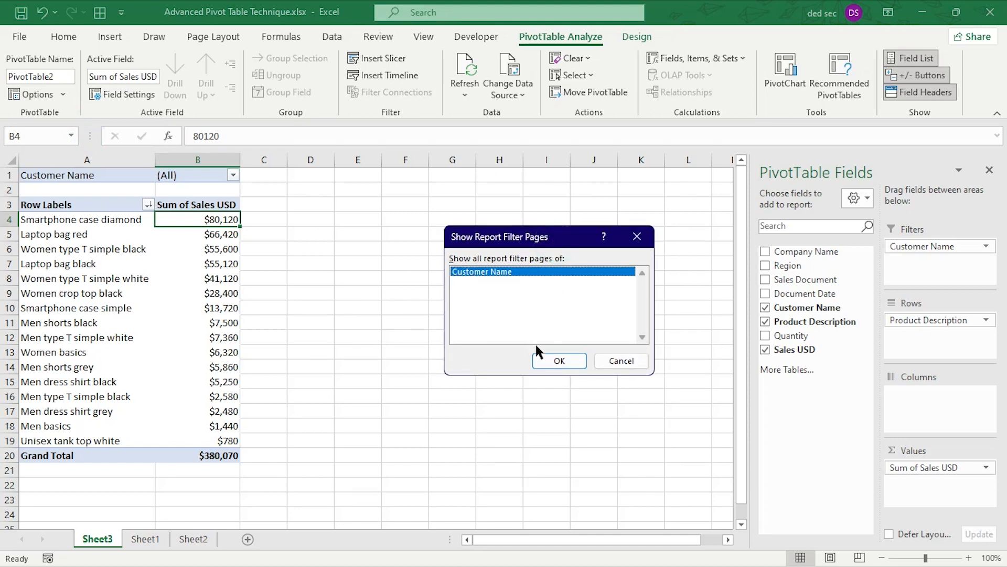
click(547, 362)
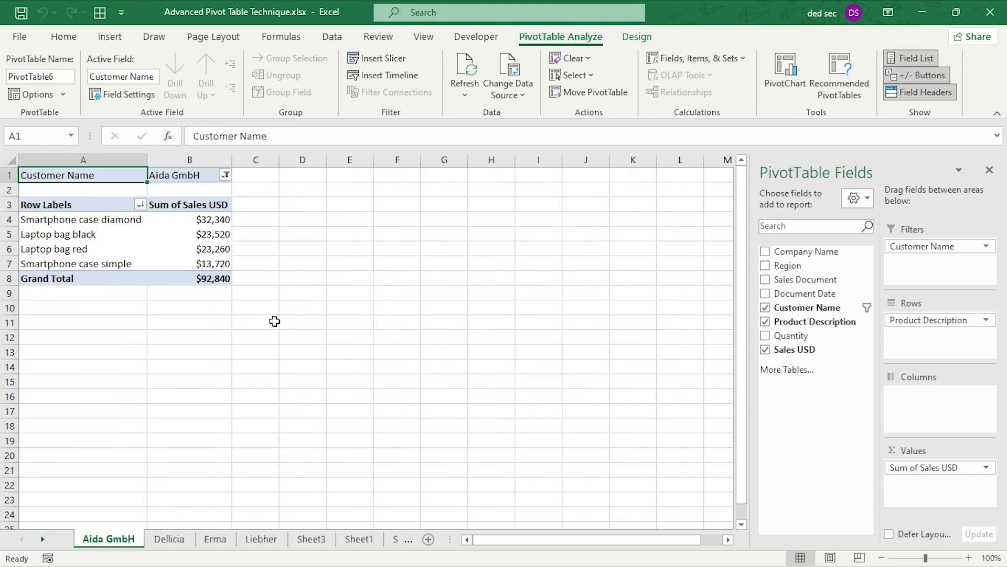
Step: Look through the pivot sheets of the individual customers, ending back on the Aida GmbH sheet
click(179, 543)
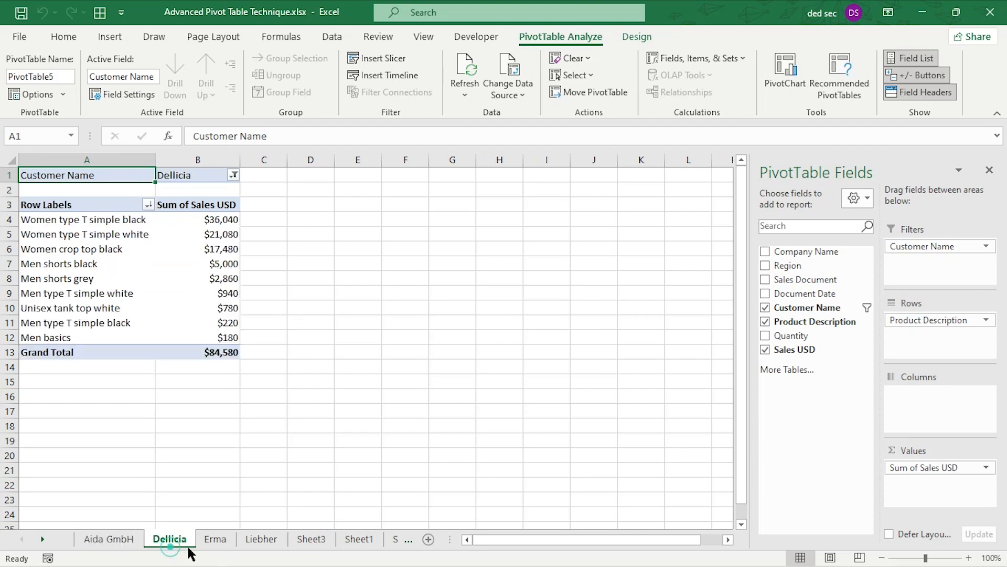
click(215, 539)
click(263, 540)
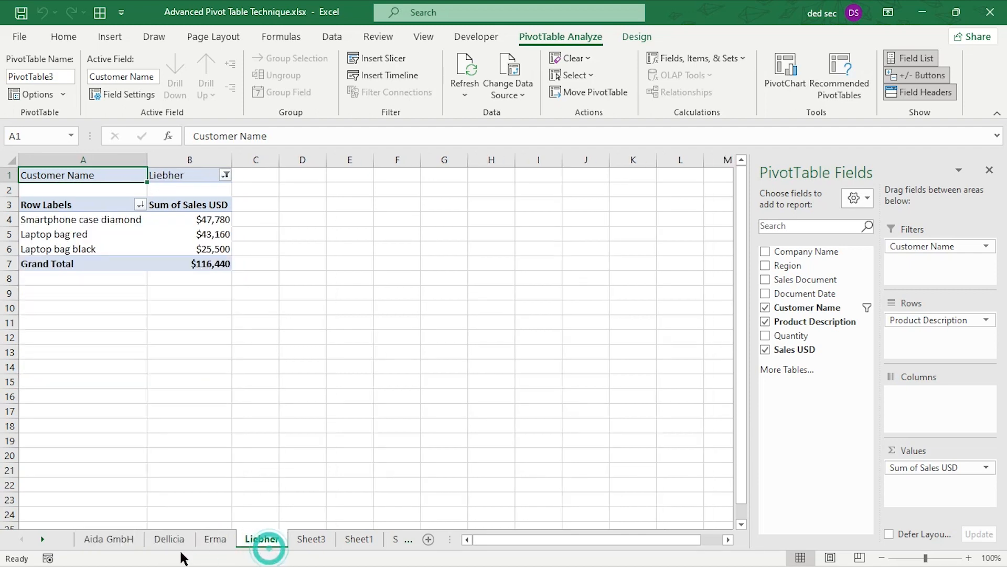
click(110, 540)
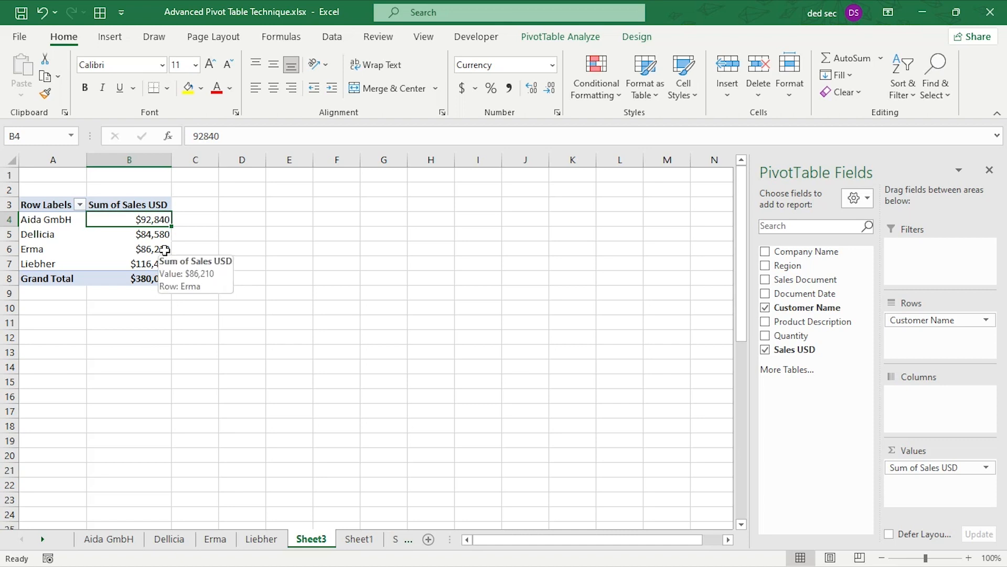
Step: Drill down into Dellicia's Sum of Sales USD value to extract its source records onto a new sheet
click(146, 236)
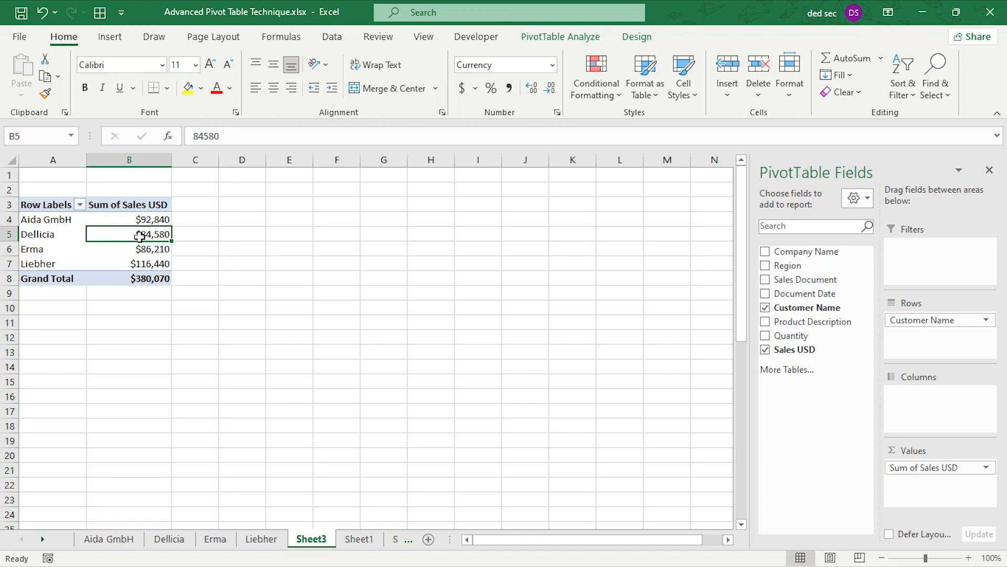
double_click(153, 237)
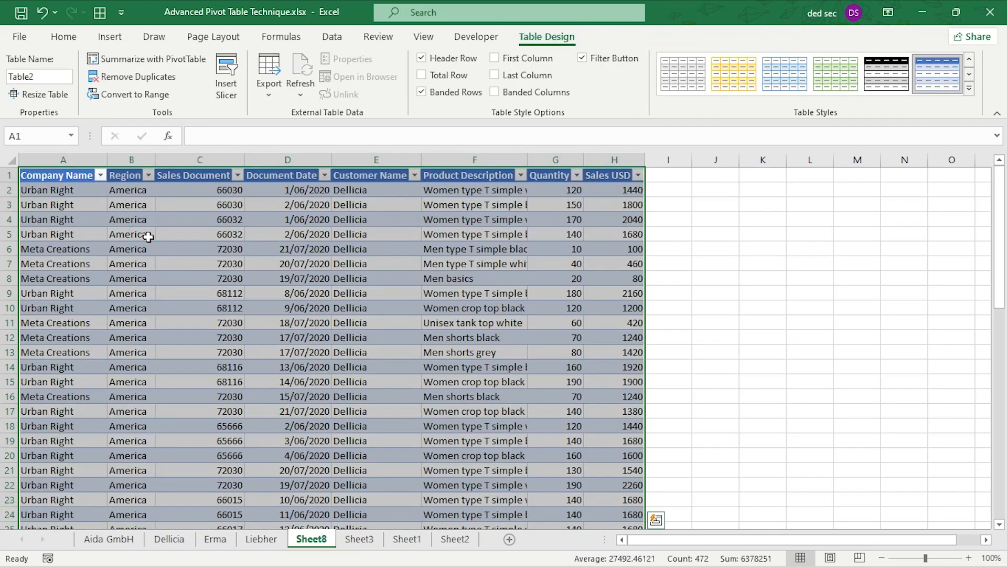
Step: Examine the extracted Dellicia records from first to last row, including the Sales USD column
scroll(582, 271, down, 20)
scroll(582, 271, up, 20)
click(622, 195)
click(613, 277)
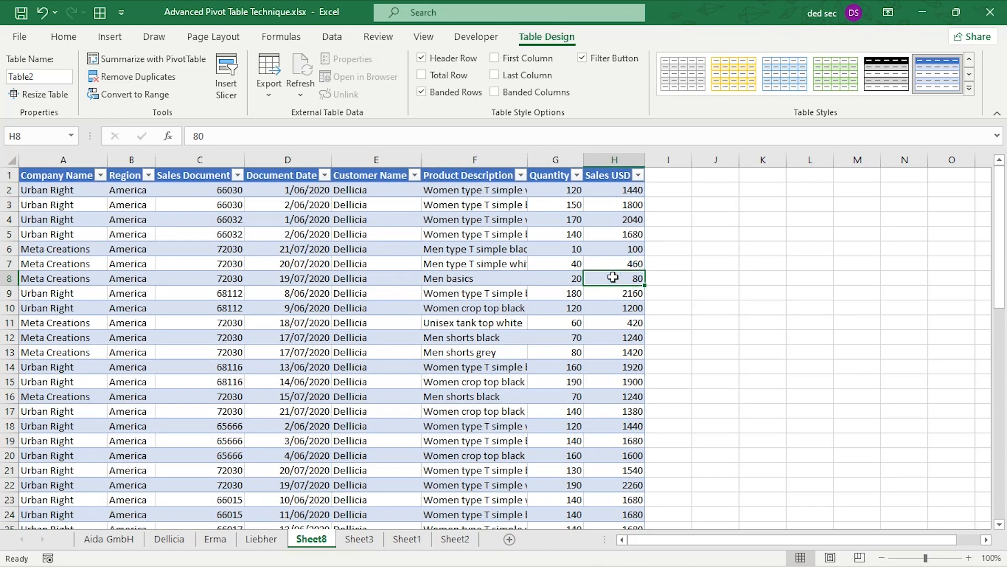
scroll(580, 387, down, 9)
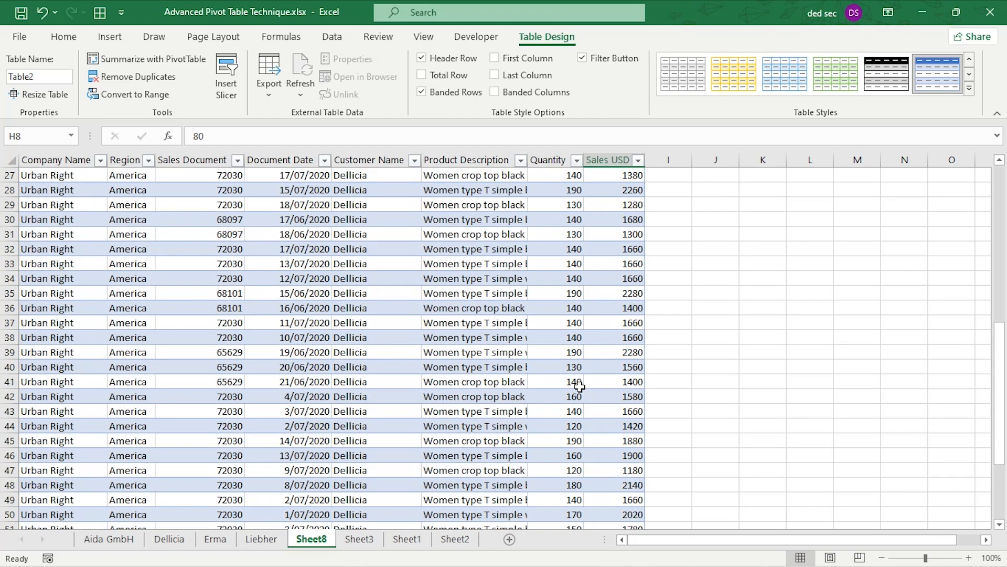
scroll(579, 387, down, 7)
scroll(580, 387, up, 7)
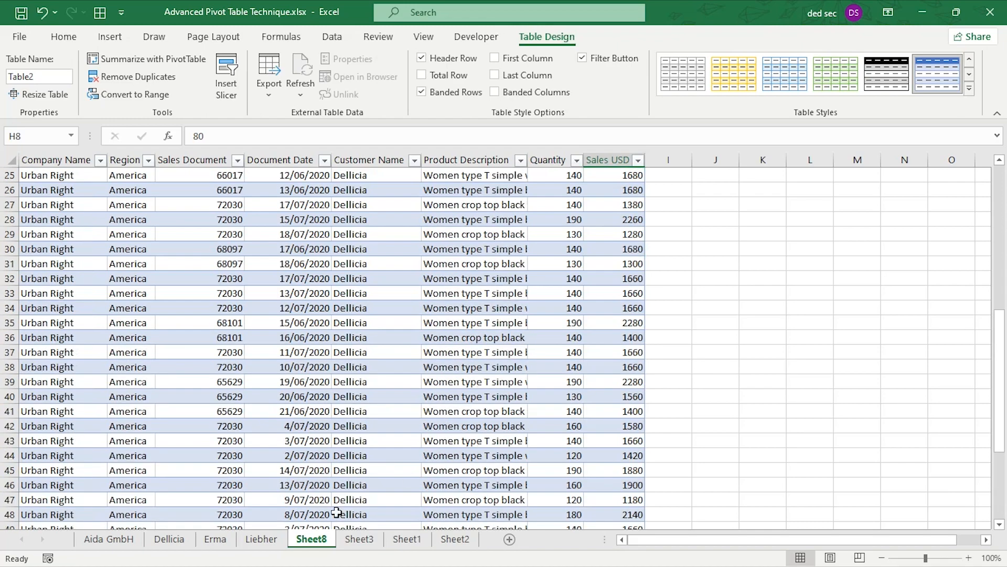
scroll(336, 512, down, 7)
Step: Compare Dellicia's value in the Sheet3 pivot table with the detail records on Sheet8, ending on Sheet3
click(350, 540)
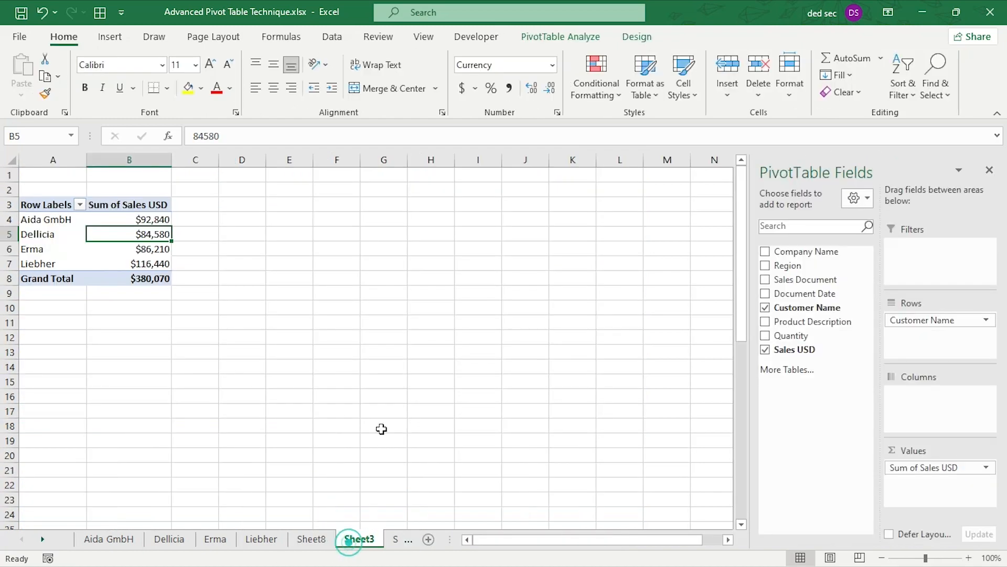
click(140, 231)
click(307, 540)
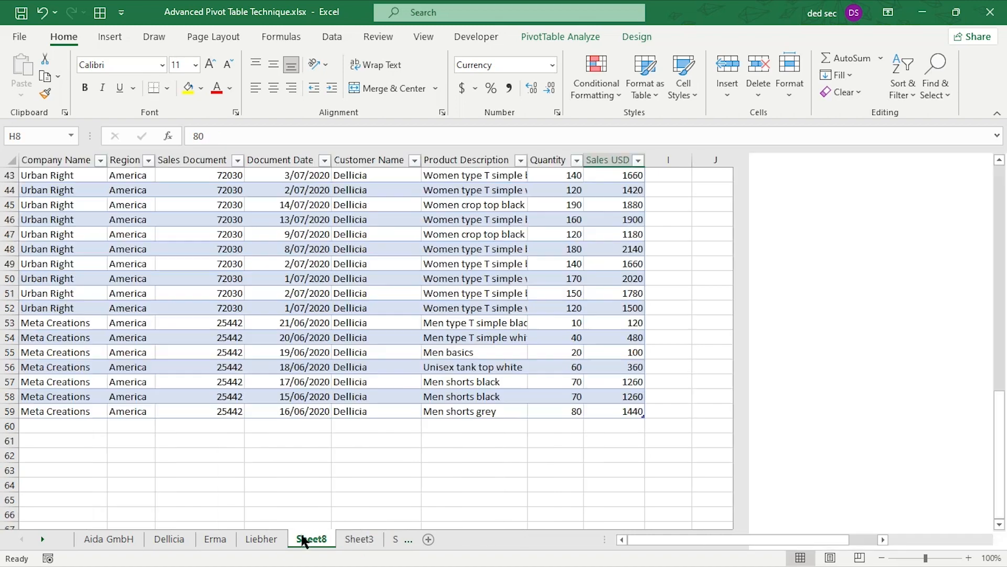
click(307, 541)
scroll(362, 413, up, 9)
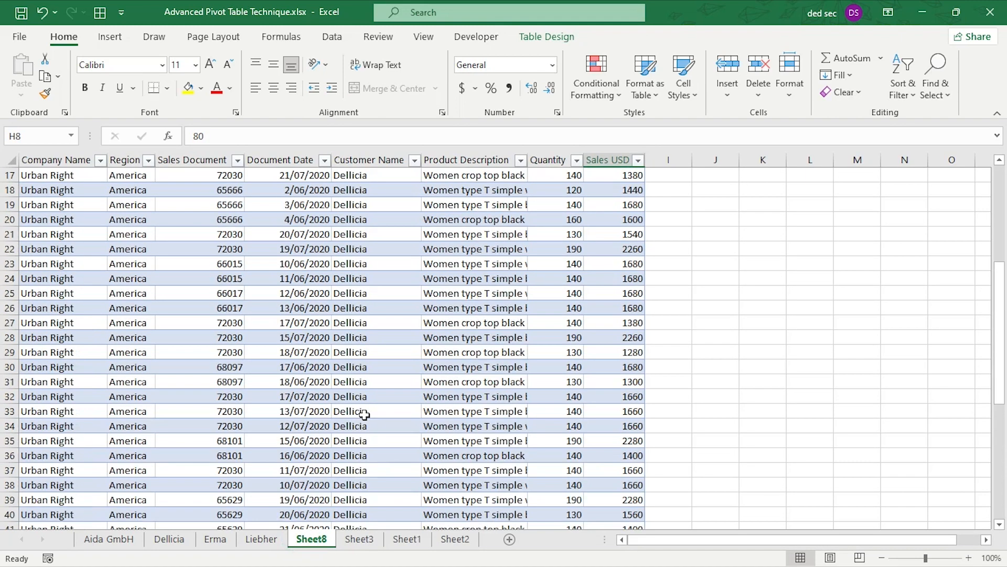
scroll(364, 414, up, 5)
click(359, 538)
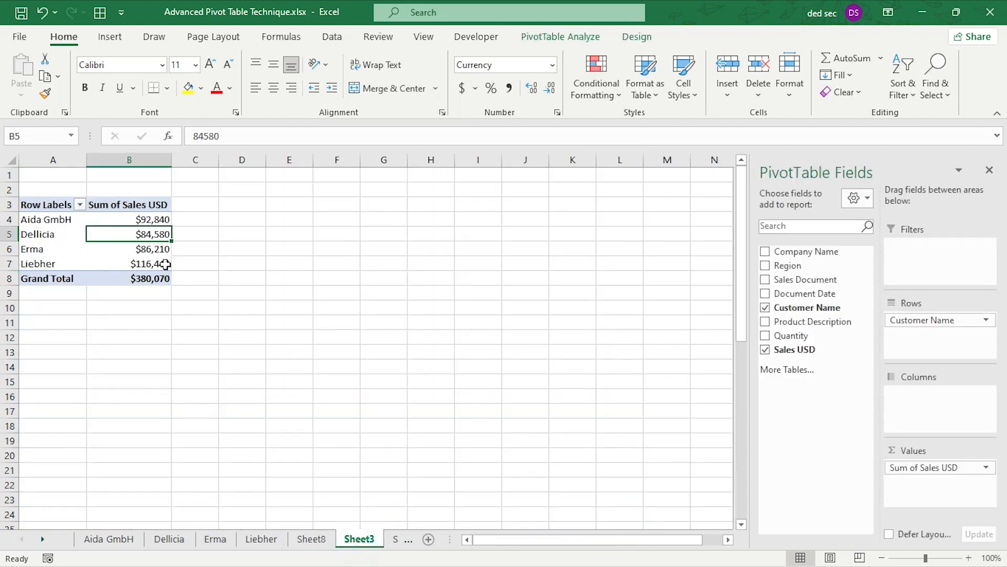
mouse_move(165, 264)
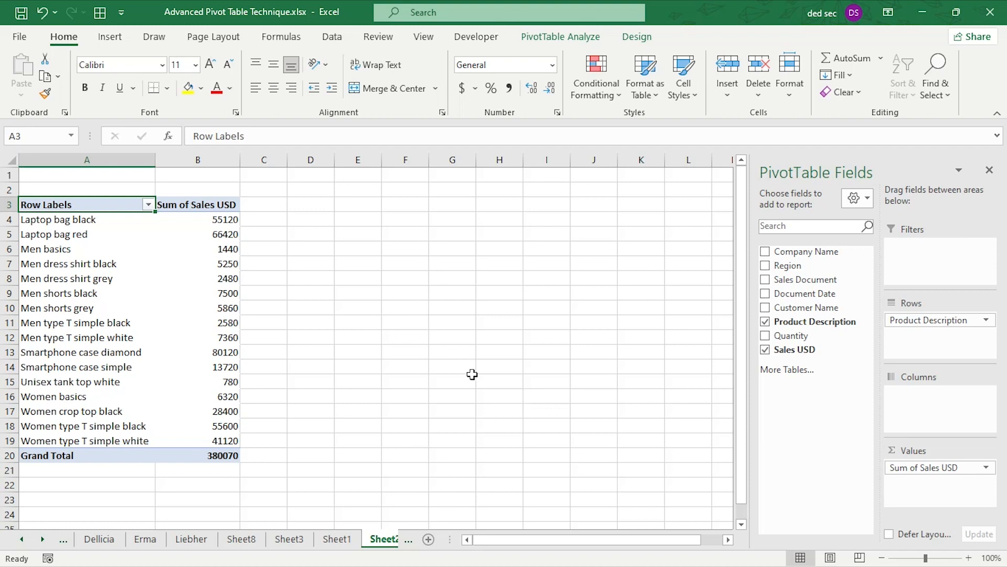
Step: Examine the product descriptions and their Sum of Sales USD values in the Sheet2 pivot table
drag(99, 227, 100, 410)
drag(200, 279, 213, 426)
click(132, 257)
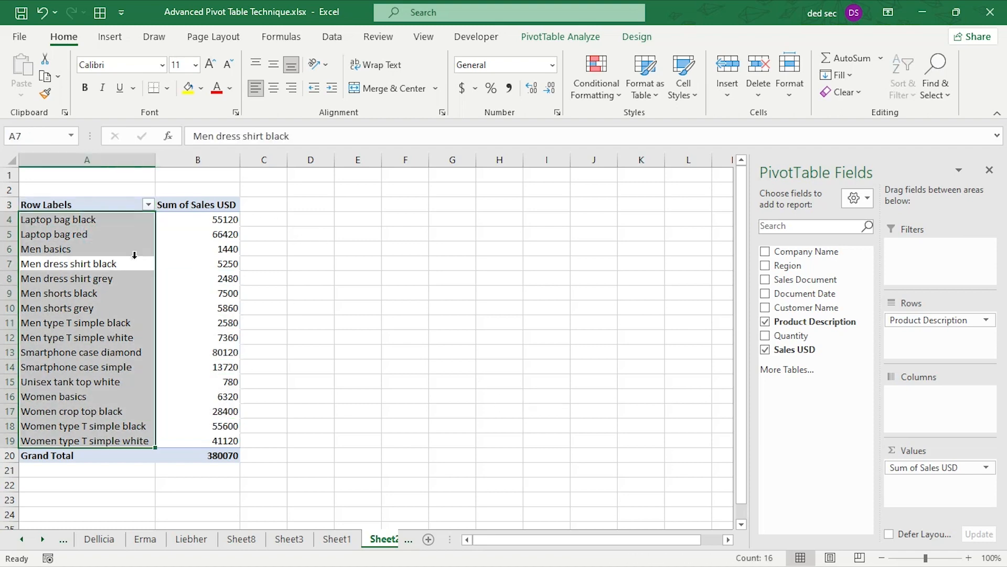
click(219, 248)
Step: Start a custom data bar rule from cell B4 and apply it to all cells showing "Sum of Sales USD" values
click(209, 224)
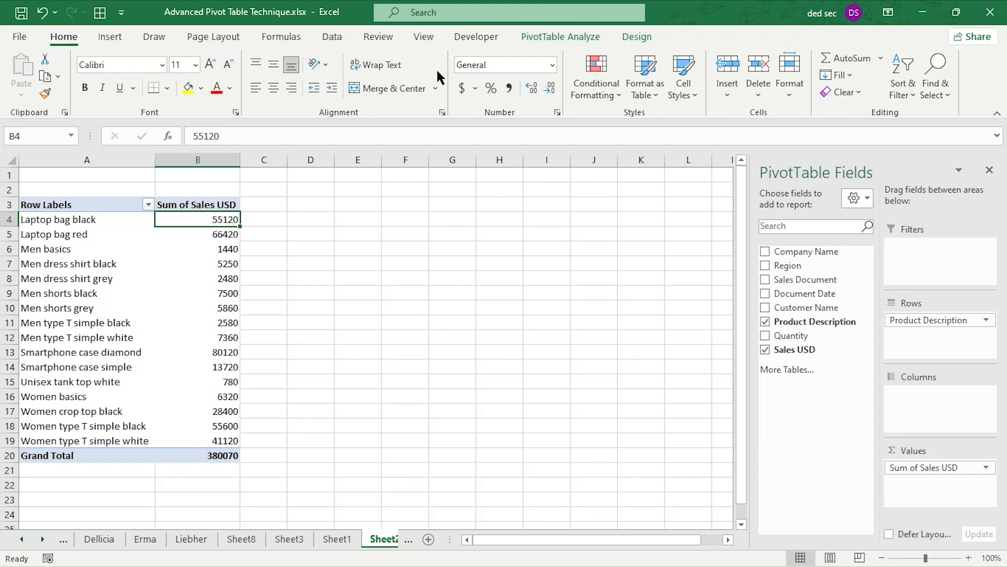
click(622, 61)
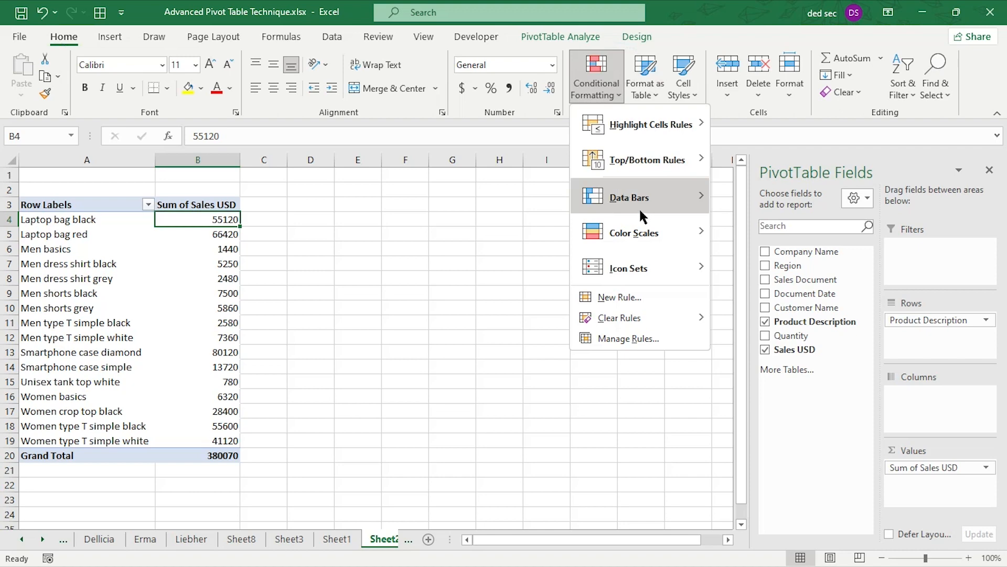
mouse_move(641, 205)
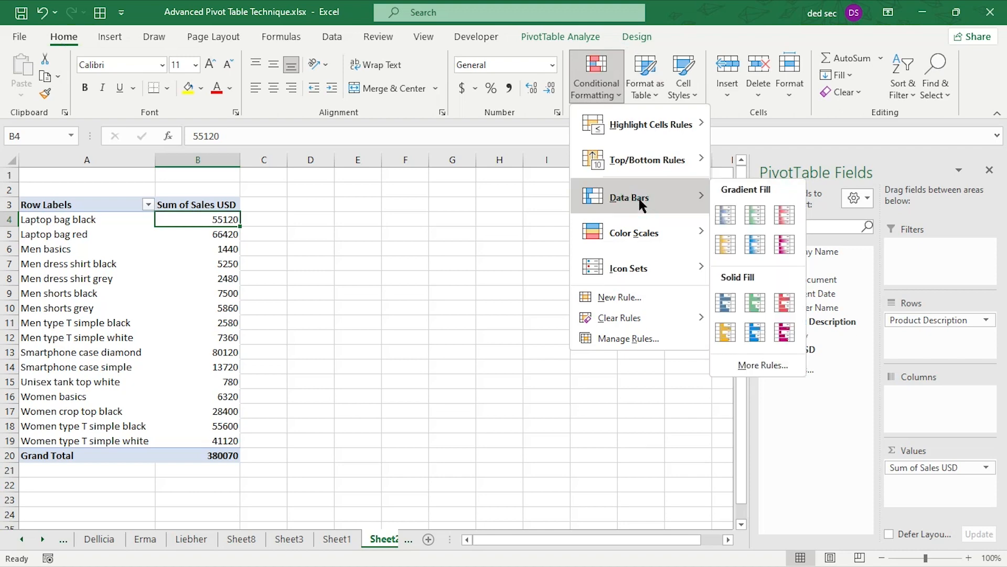
key(Escape)
click(598, 100)
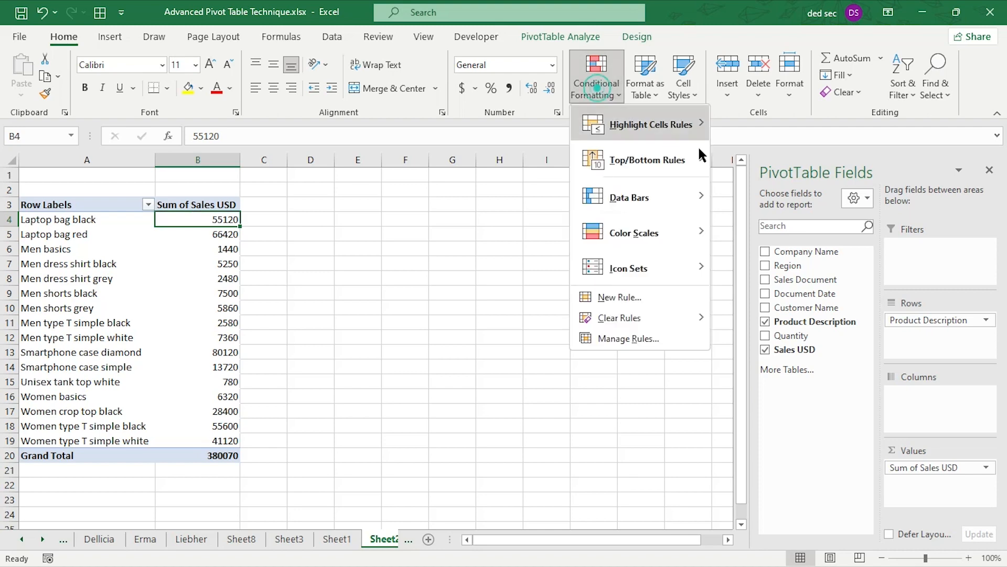
mouse_move(691, 211)
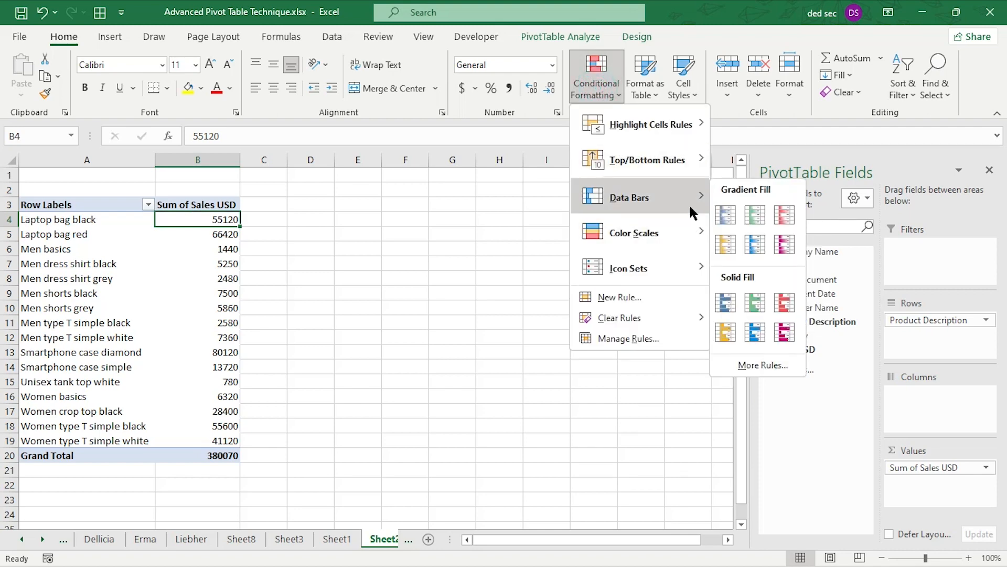
click(753, 366)
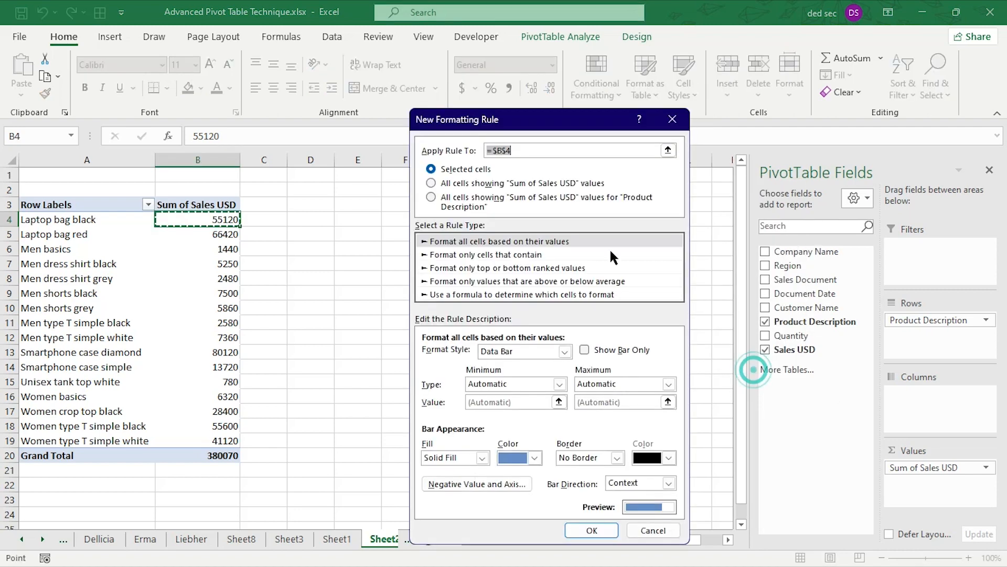
click(510, 124)
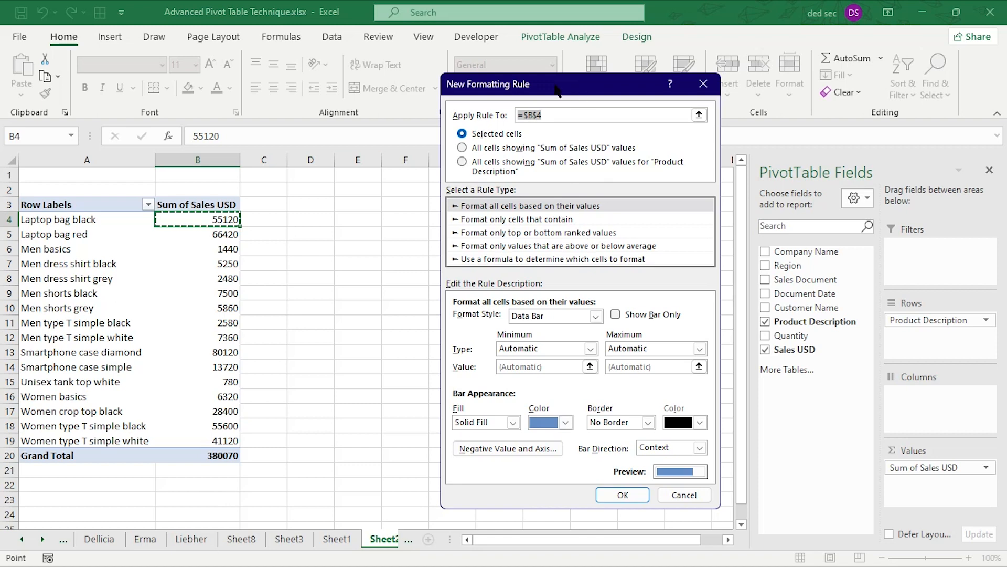
drag(558, 85, 538, 81)
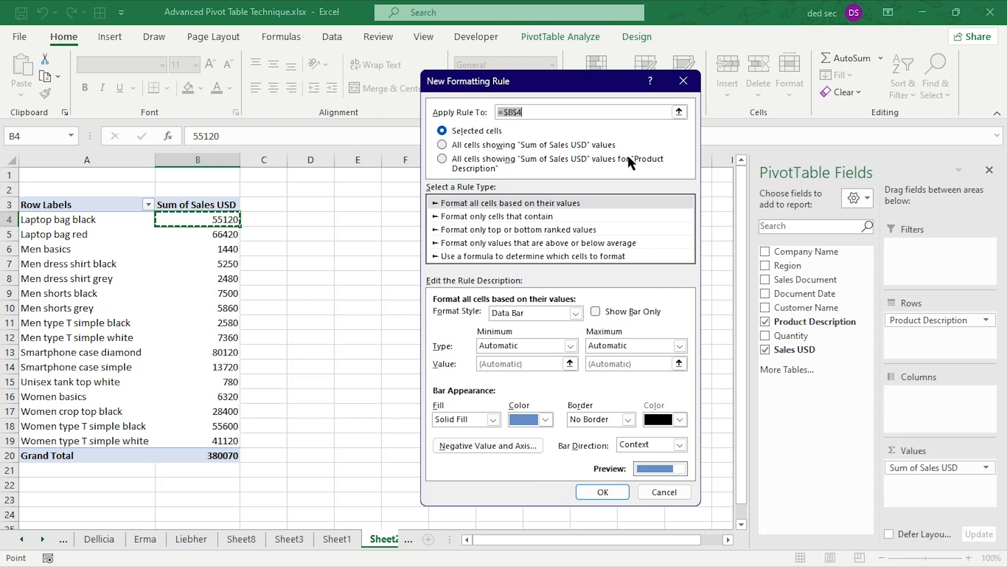
click(443, 143)
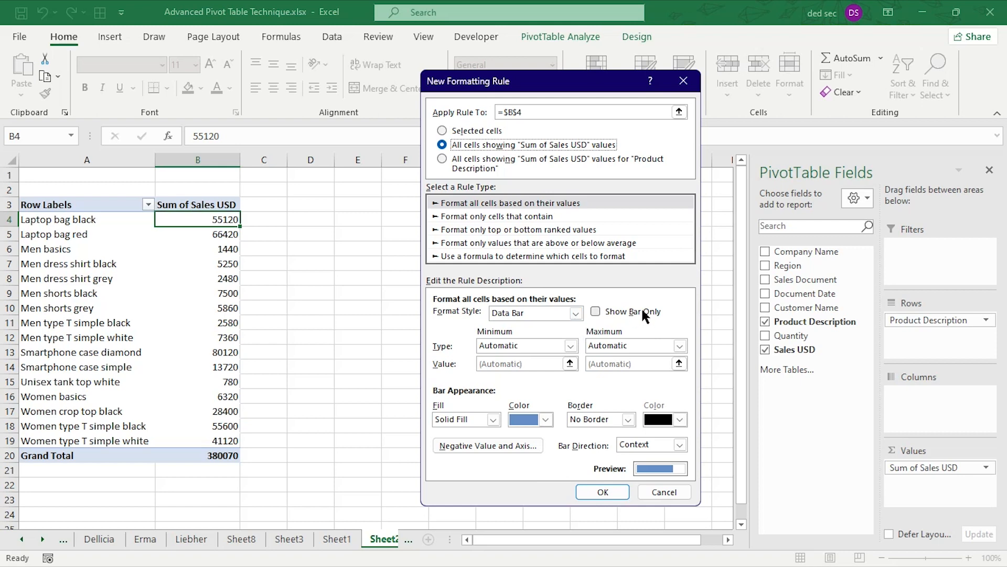
Step: Set the data bar rule to show bars only with a light blue solid fill and apply it
click(602, 311)
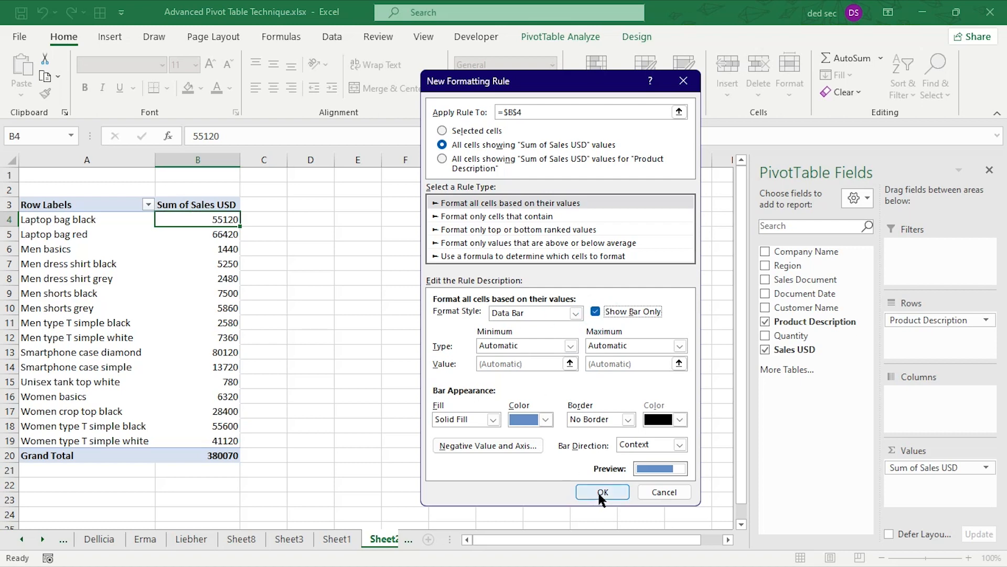
click(543, 417)
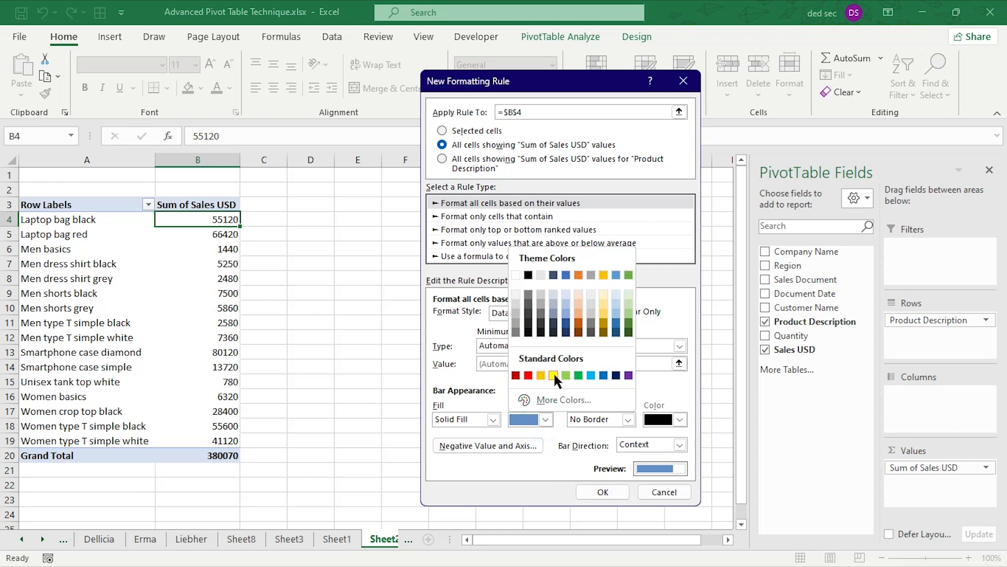
click(590, 376)
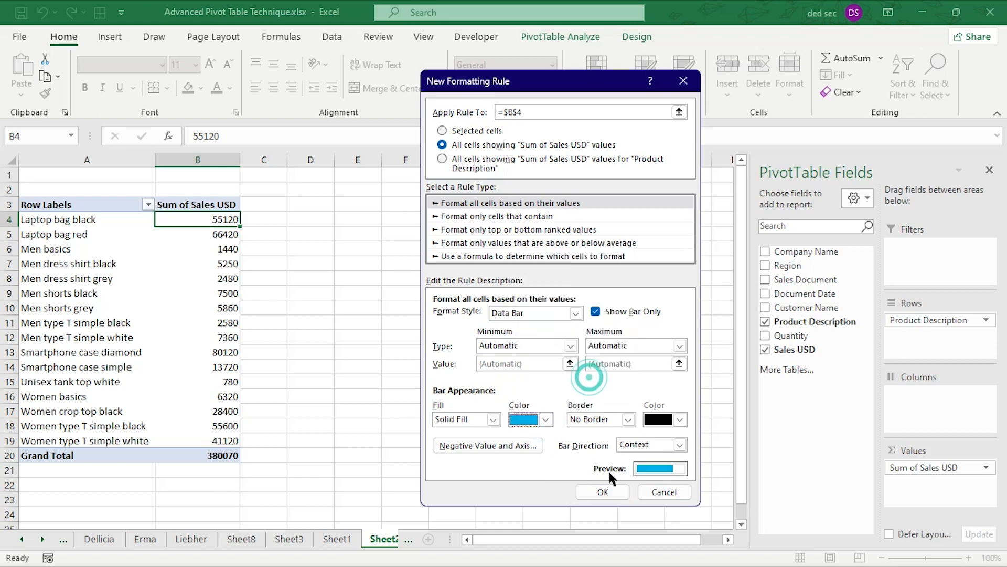
click(603, 491)
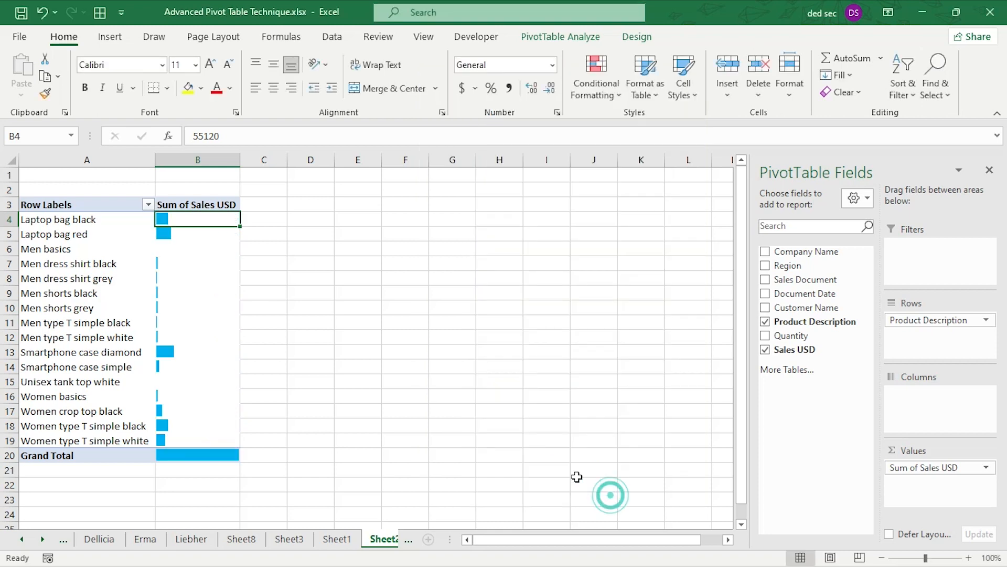
Step: Select the product values B4:B19 and widen column B to about twice its width to lengthen the data bars
click(252, 368)
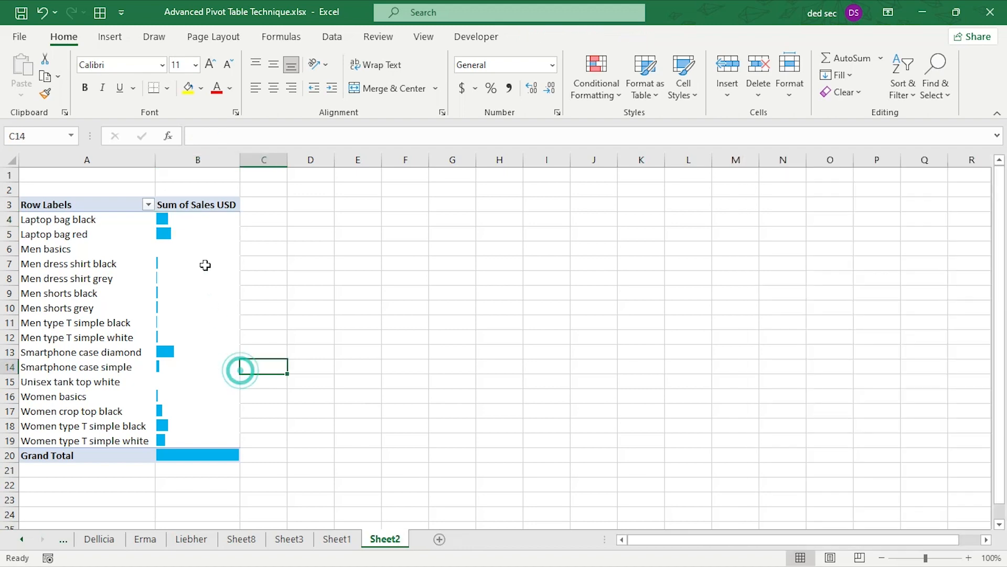
click(196, 455)
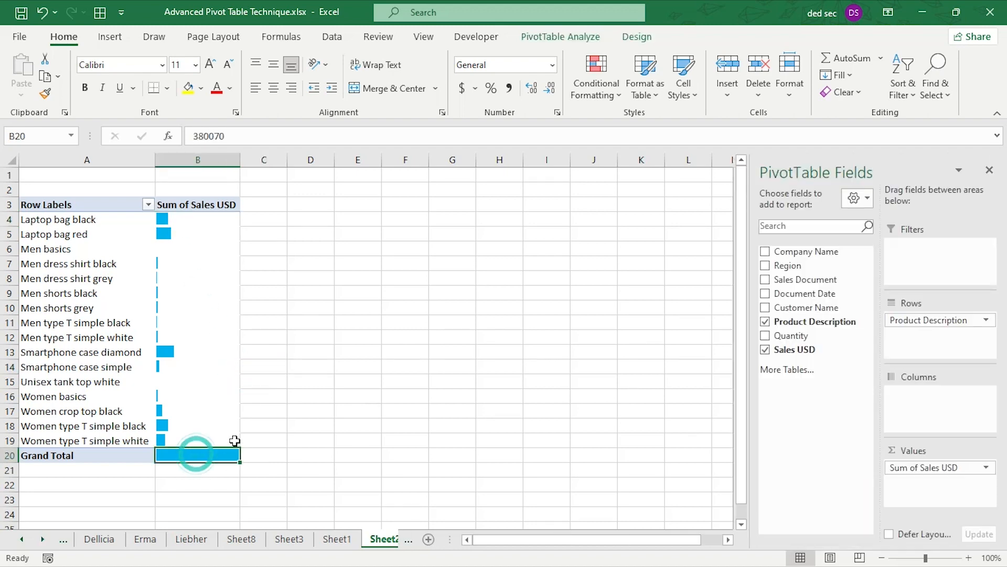
drag(206, 438, 208, 217)
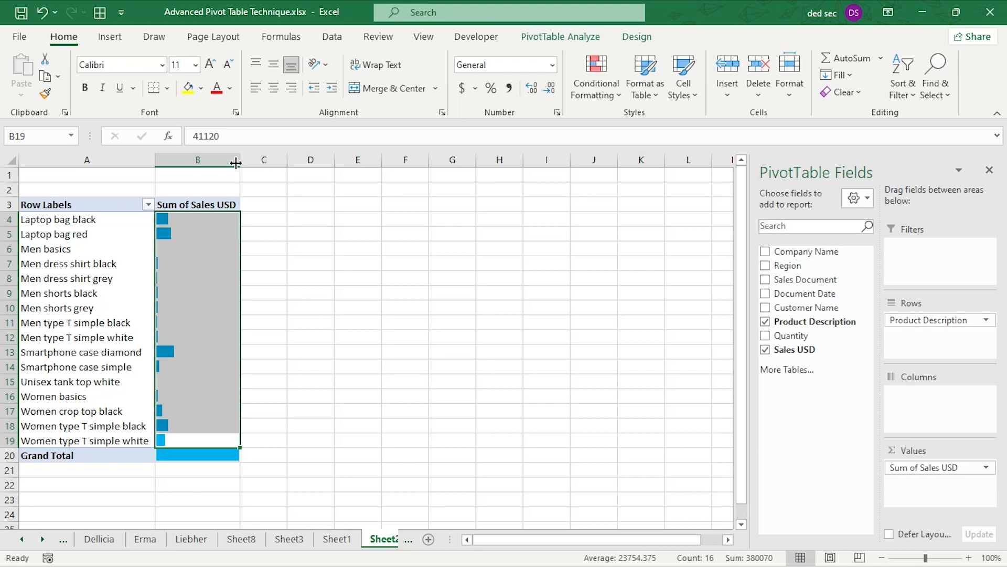
drag(236, 163, 328, 171)
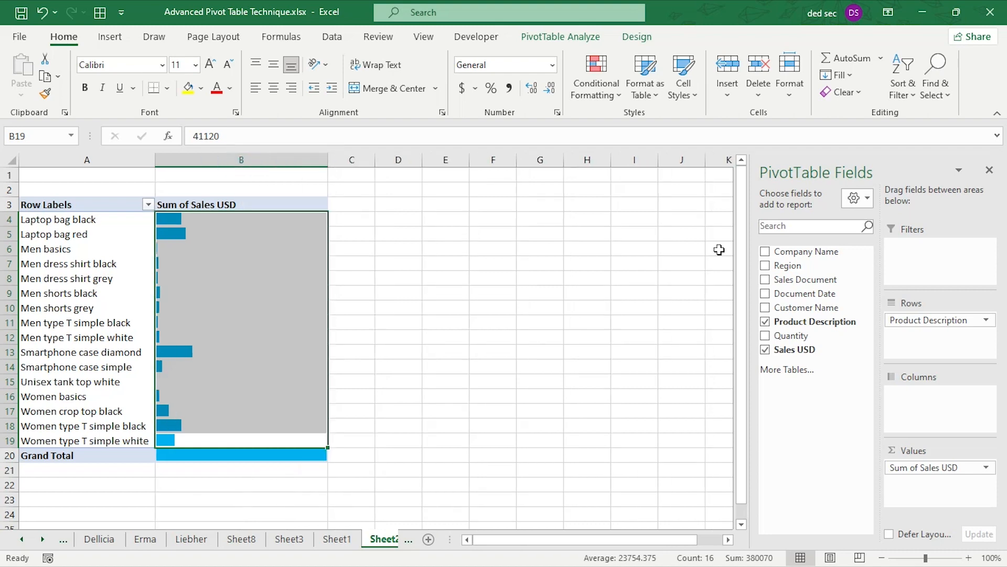
Step: Deselect the product values and refresh the pivot table
click(313, 322)
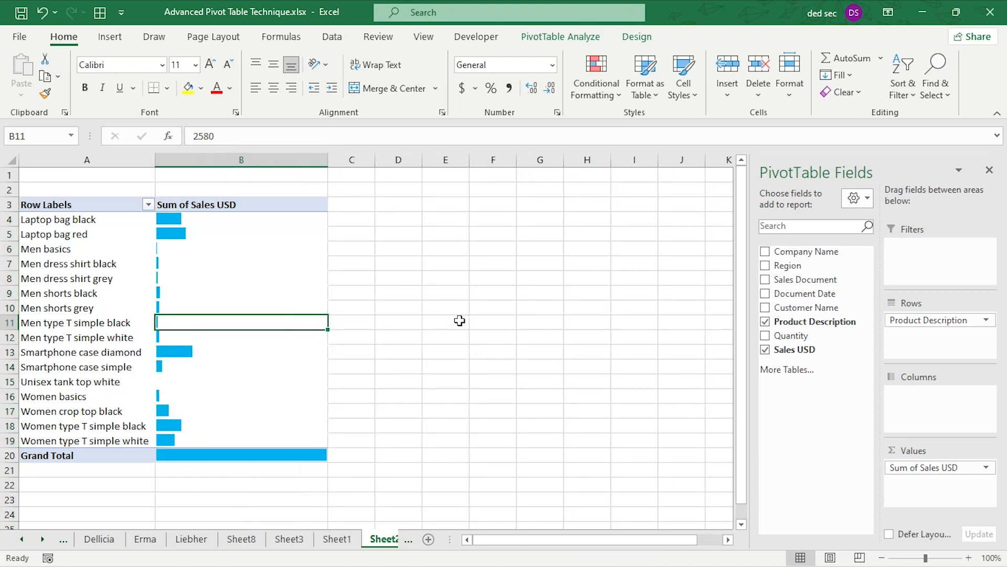
right_click(102, 269)
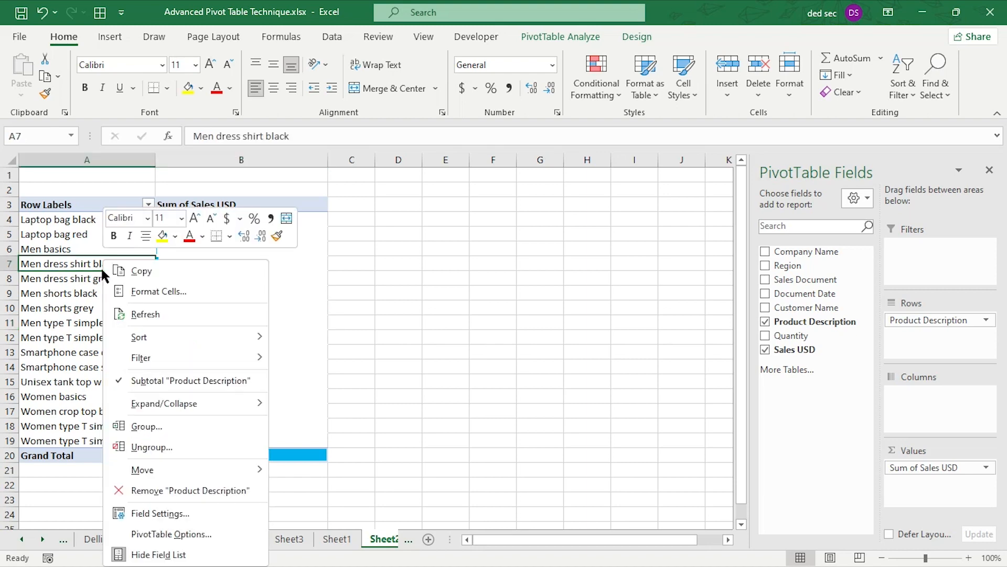
click(127, 307)
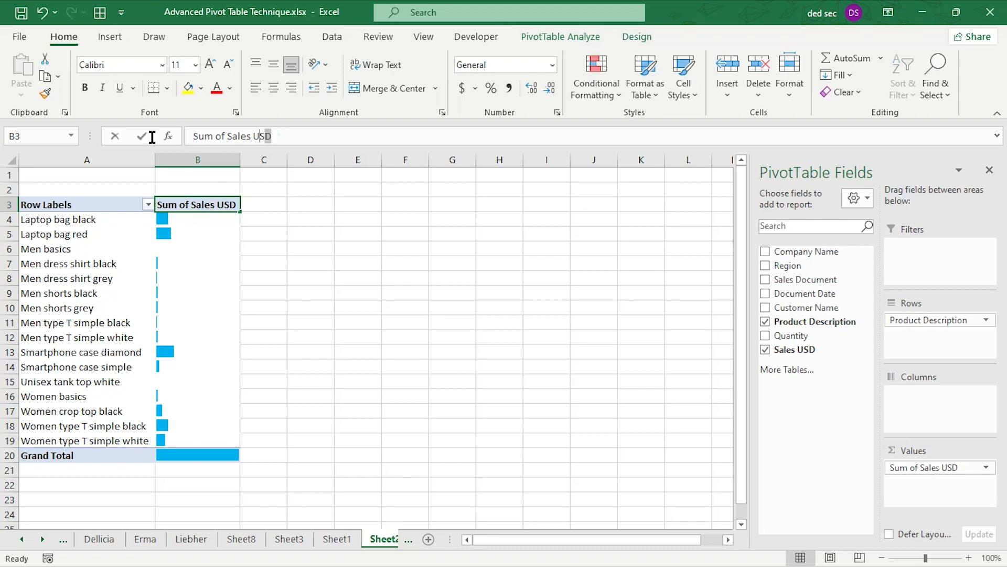
Step: Replace the "Sum of Sales USD" header in cell B3 with a blank space
triple_click(274, 135)
key(Delete)
key(Return)
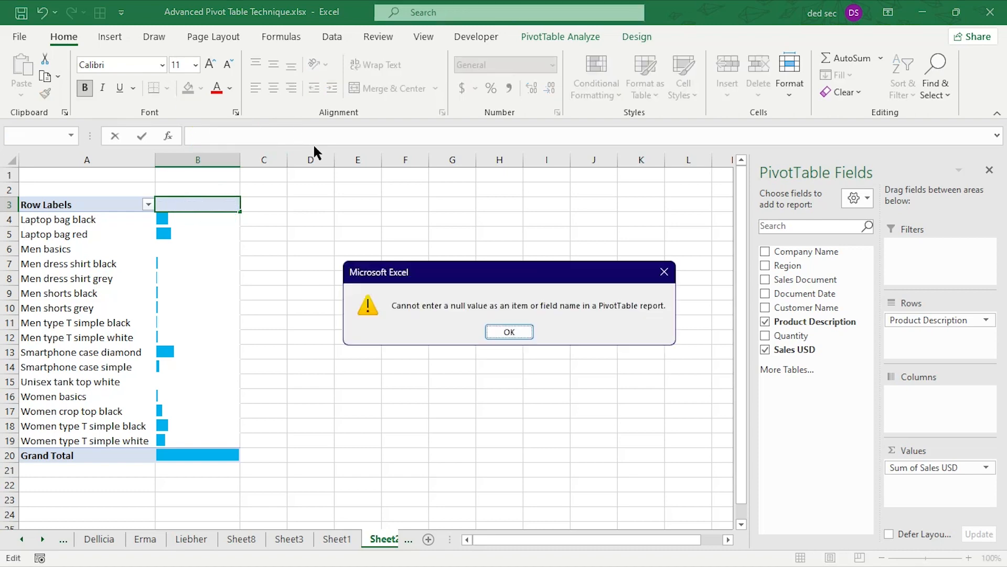
click(518, 326)
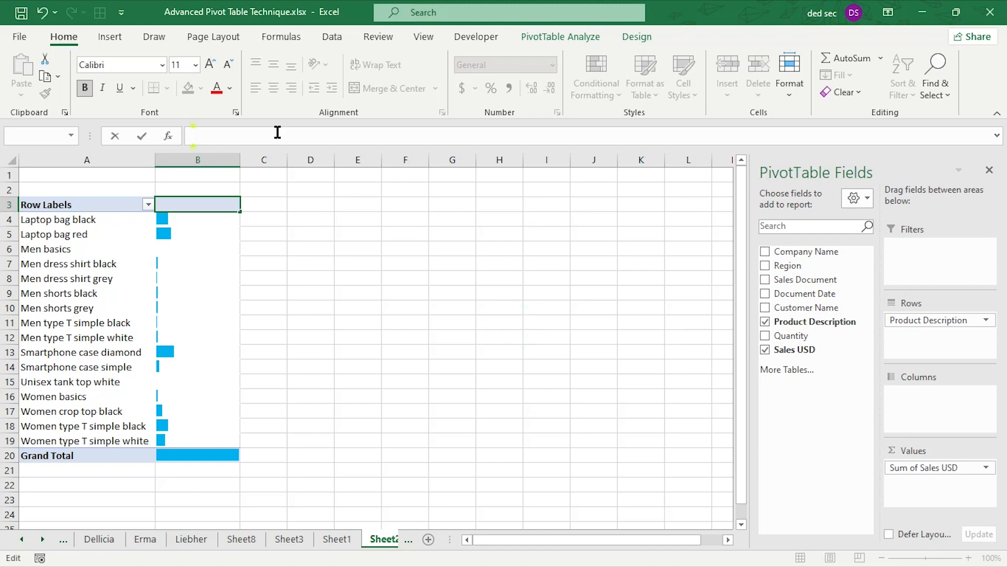
key(Return)
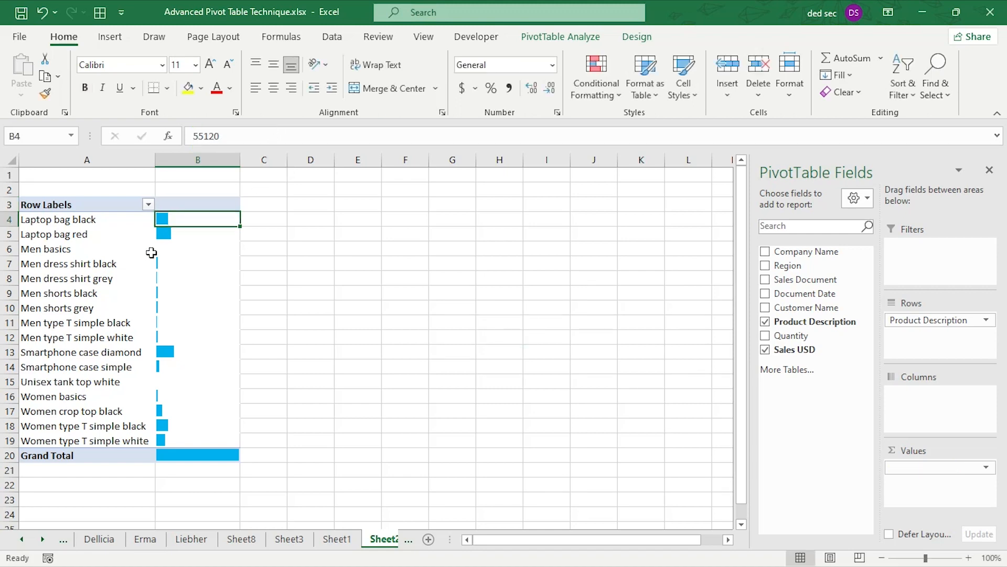
Step: Refresh the pivot table with the blanked value header
click(200, 205)
right_click(140, 234)
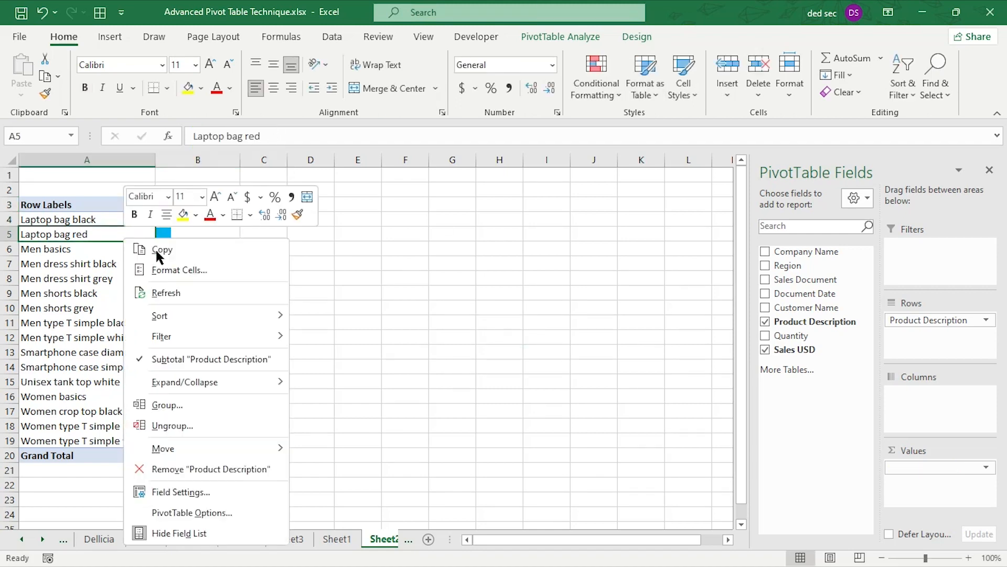
click(182, 300)
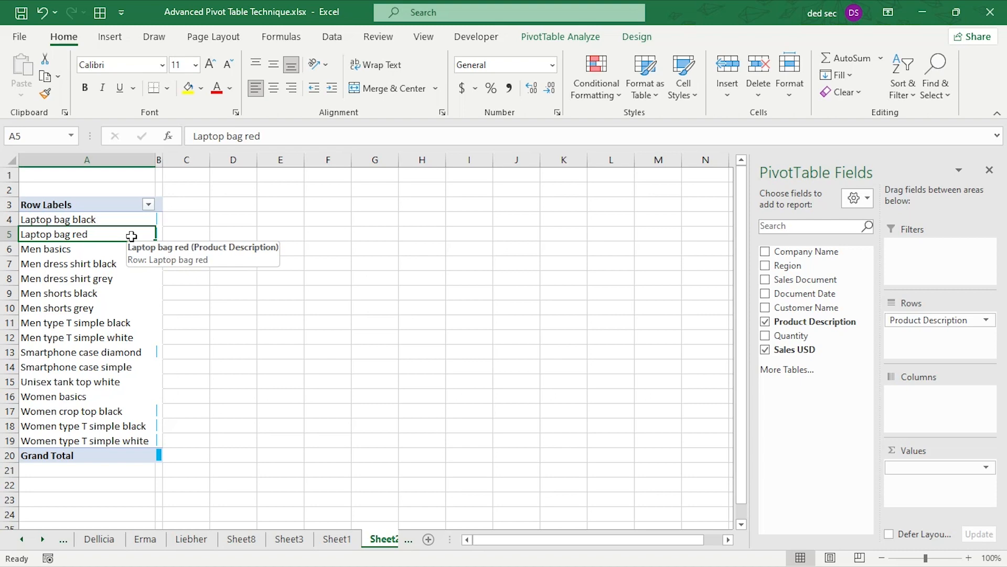
Step: Turn off "Autofit column widths on update" in the pivot table's options
click(159, 235)
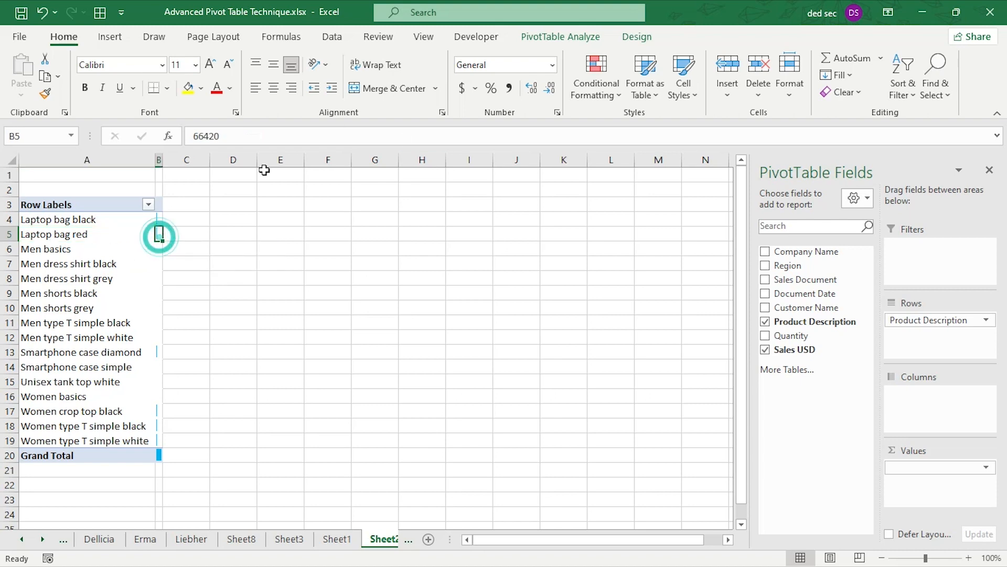
click(544, 36)
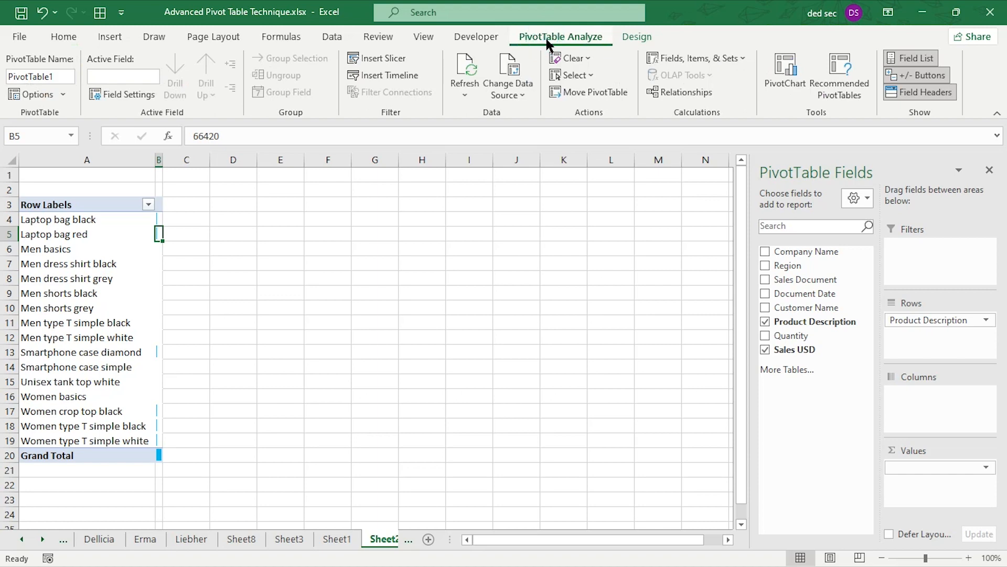
click(47, 95)
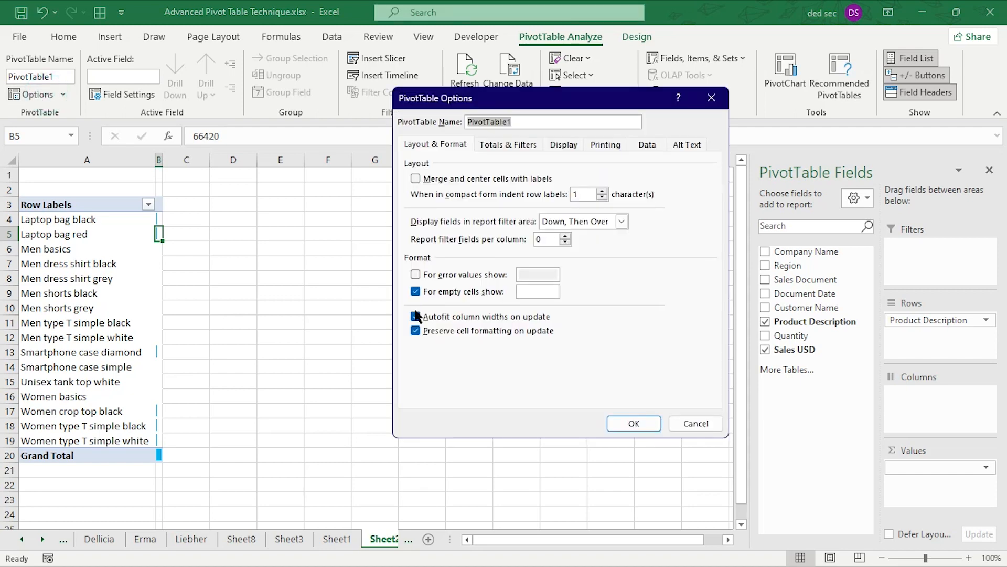
click(415, 317)
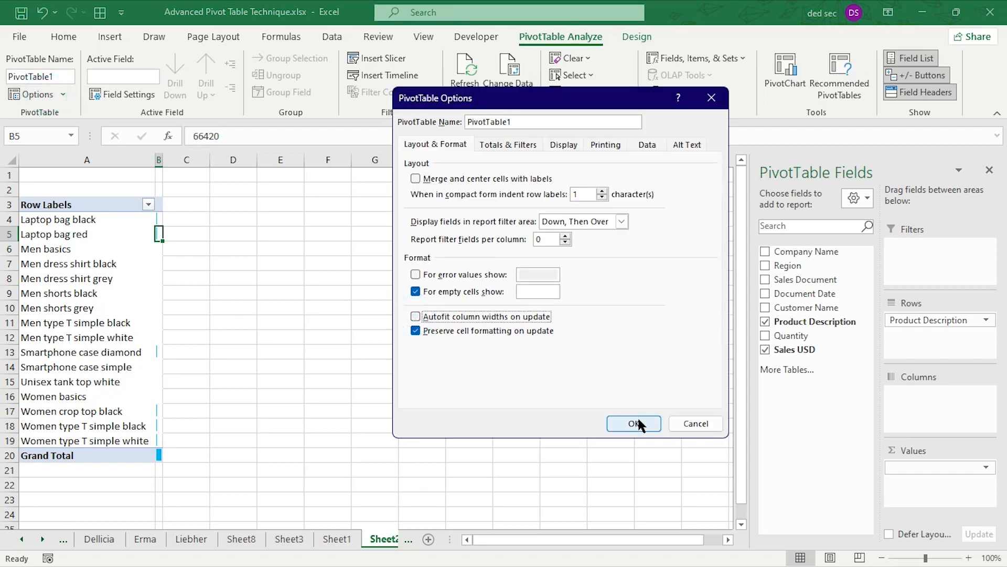
click(635, 423)
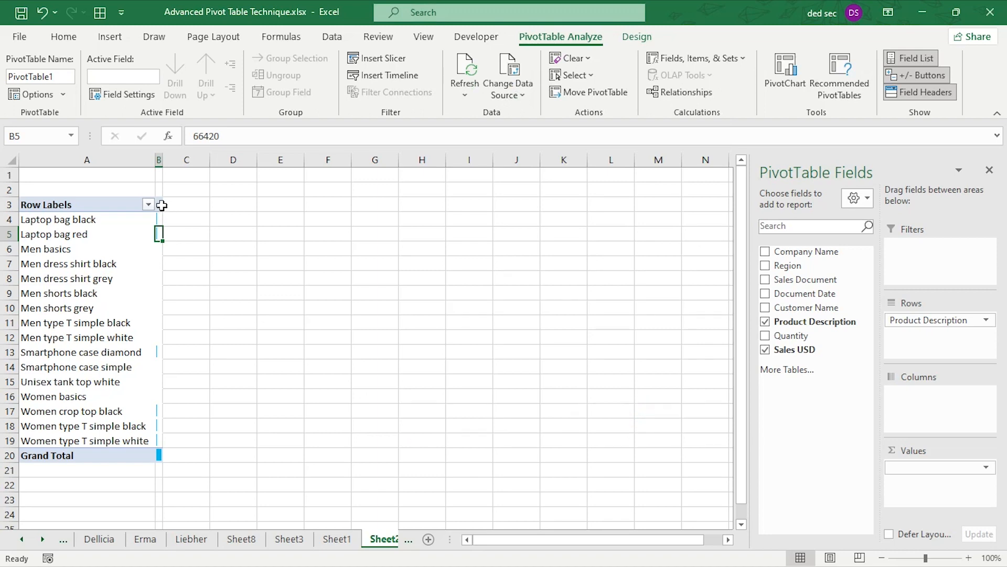
Step: Widen column B to about half the width of column A and refresh the pivot table
drag(161, 160, 224, 180)
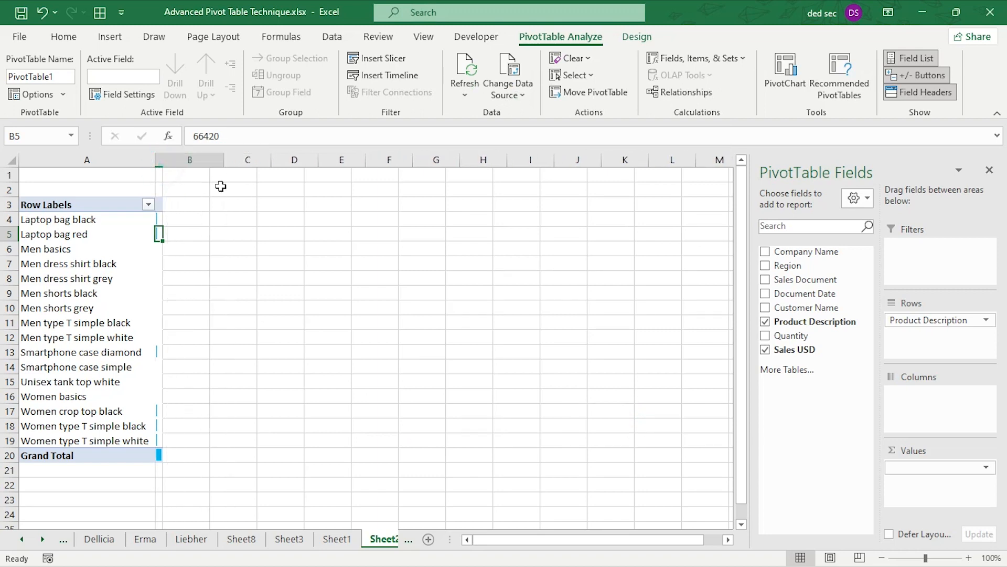
right_click(120, 230)
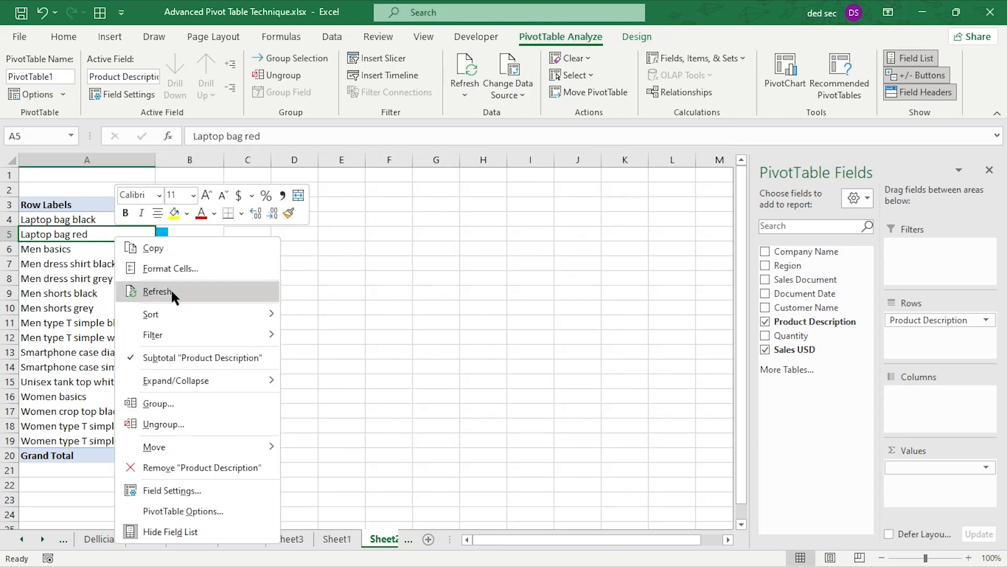
click(172, 291)
Step: Add Sales USD to the values a second time and place it ahead of the data bar field
mouse_move(202, 271)
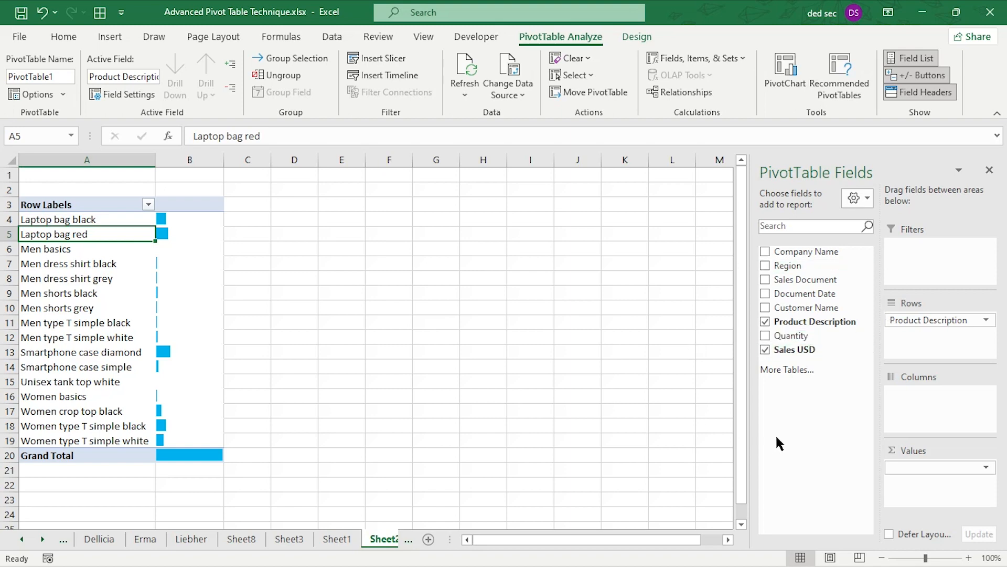
drag(818, 349, 963, 479)
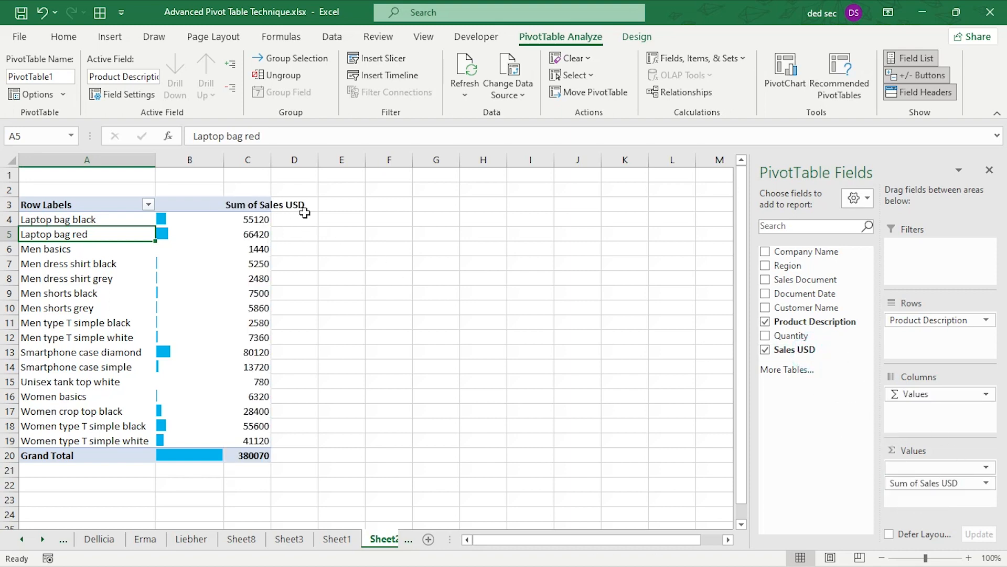
drag(944, 462, 939, 480)
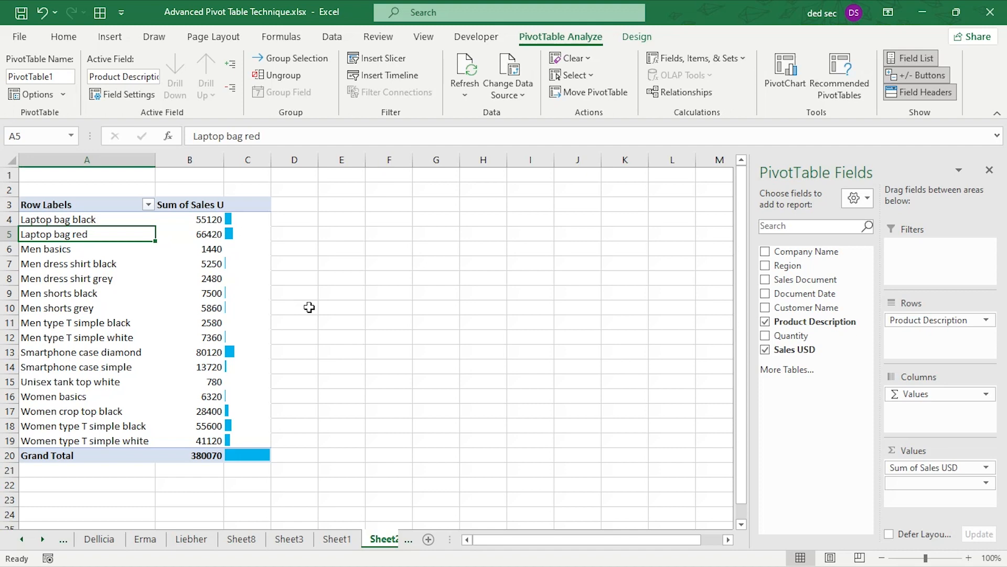
Step: Undo the recent pivot table changes one after another, including the second Sales USD value field
key(ctrl+z)
key(ctrl+z)
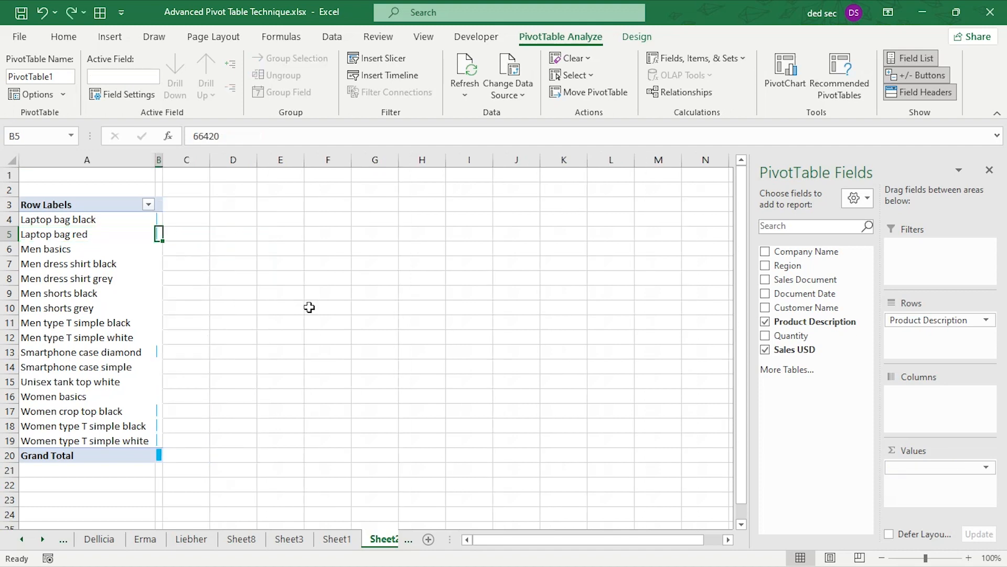
key(ctrl+z)
key(ctrl+z)
key(ctrl+z)
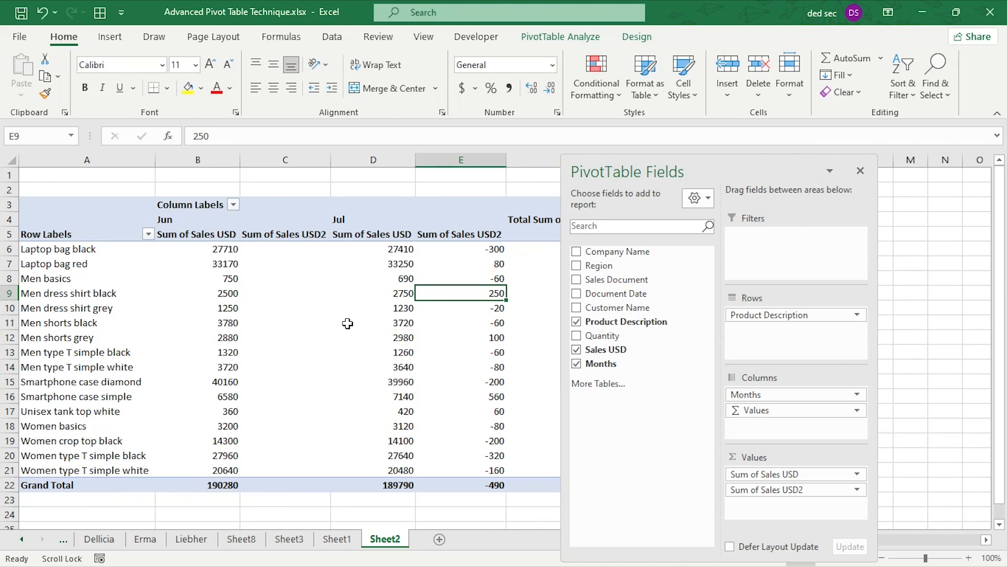
key(ctrl+z)
key(ctrl+z)
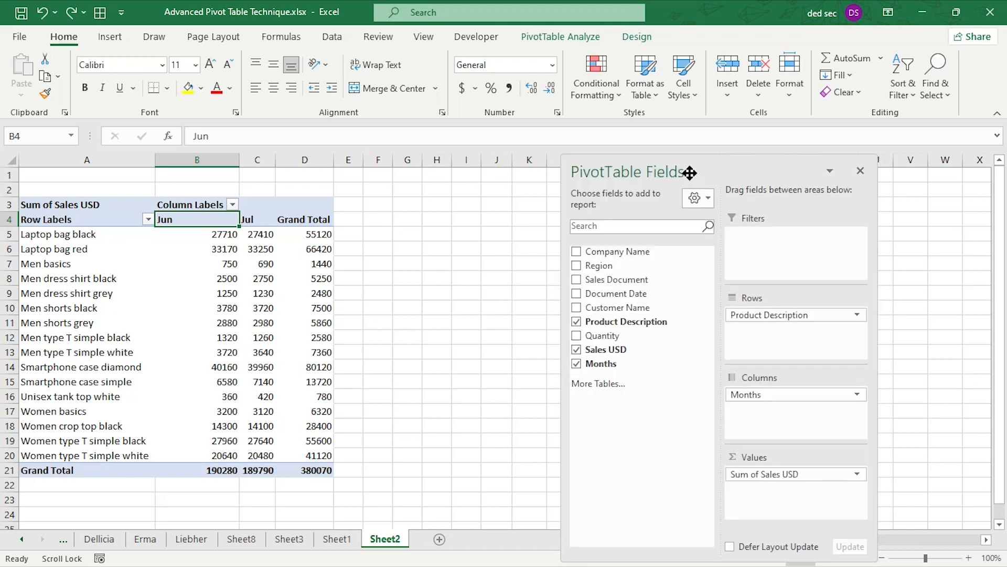
key(super)
click(776, 560)
click(775, 561)
click(775, 561)
click(776, 560)
click(775, 559)
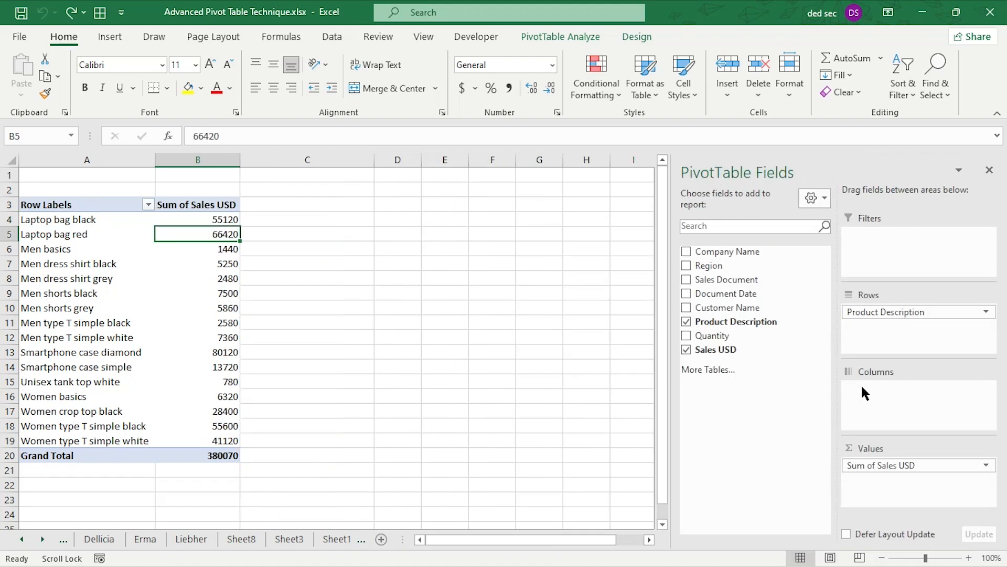
Step: Examine the Document Date entries in the Sheet1 source data and return to the pivot table on Sheet2
click(343, 535)
scroll(273, 289, down, 15)
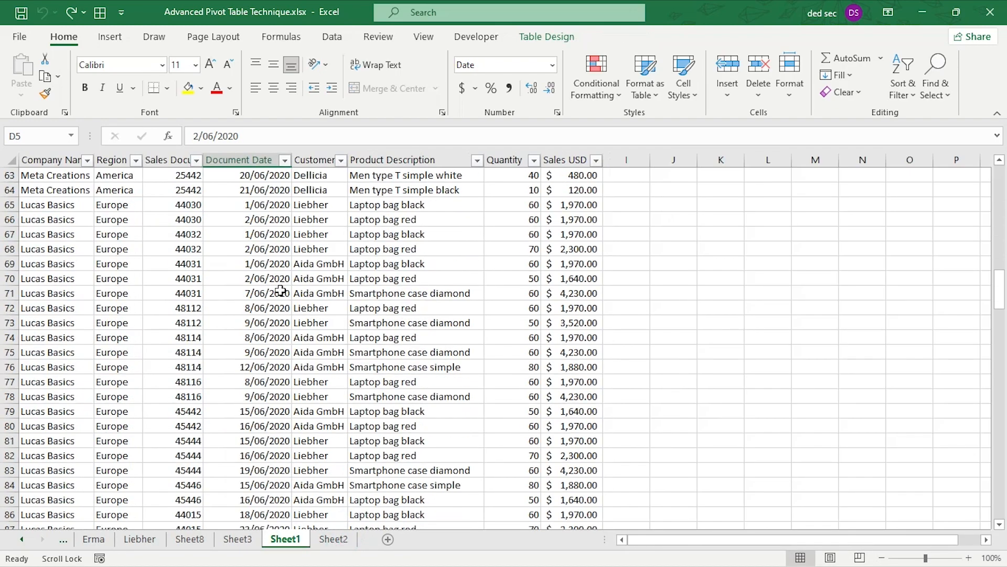
scroll(278, 289, down, 15)
scroll(276, 283, up, 9)
scroll(281, 475, down, 6)
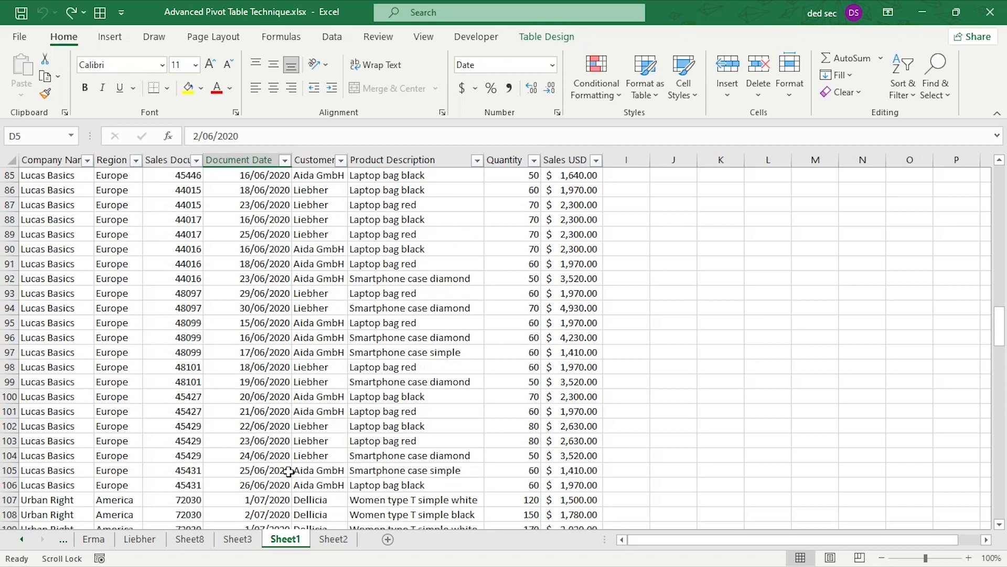
click(348, 540)
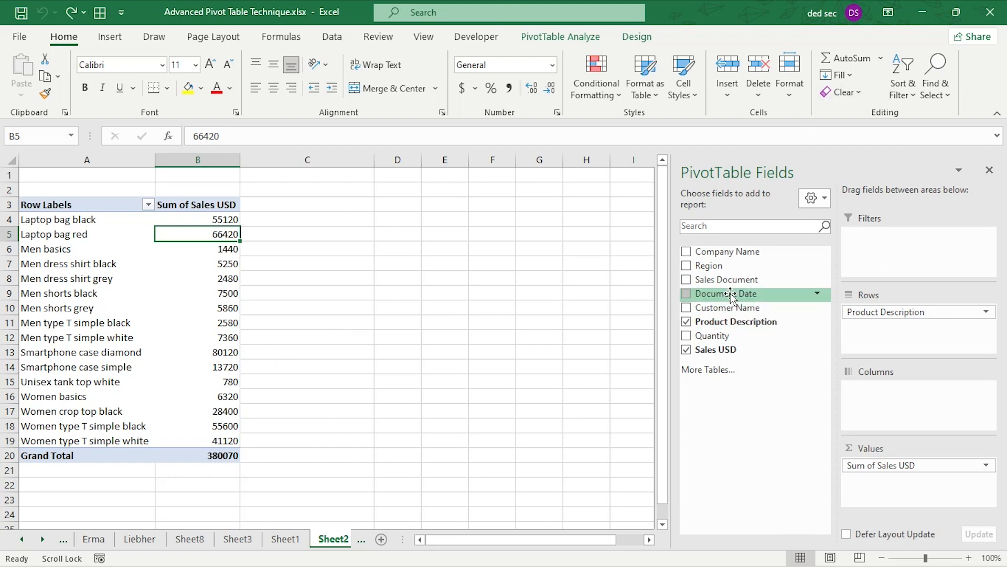
Step: Add Document Date to the pivot table's columns, and expand Jun to its daily dates and collapse it again
drag(731, 295, 895, 417)
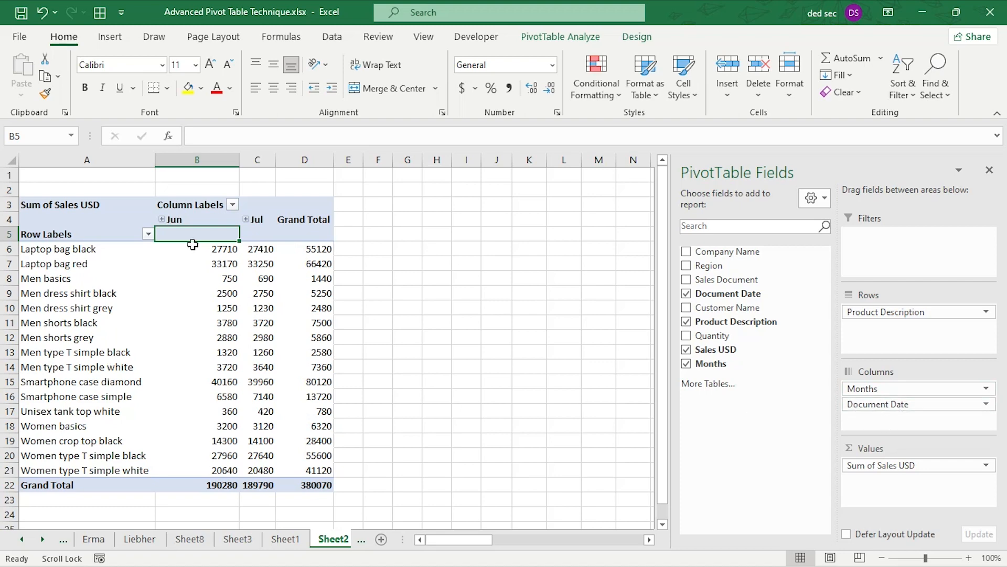
click(162, 219)
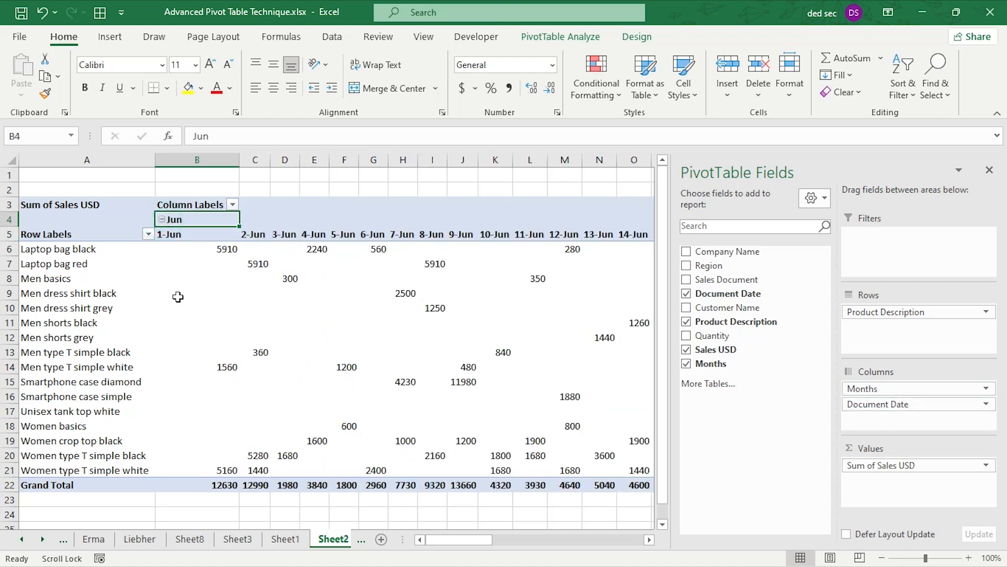
scroll(175, 297, right, 5)
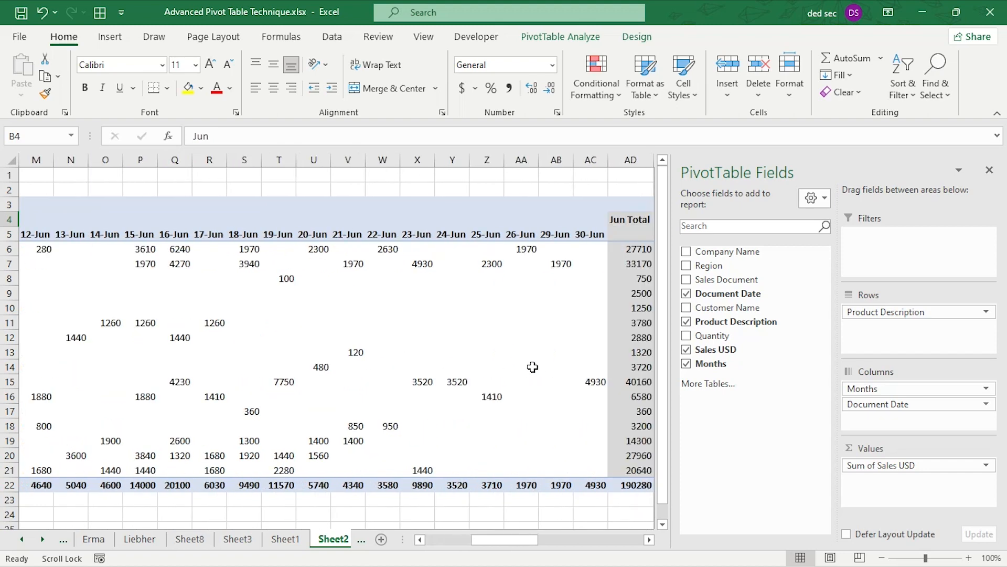
scroll(534, 367, left, 5)
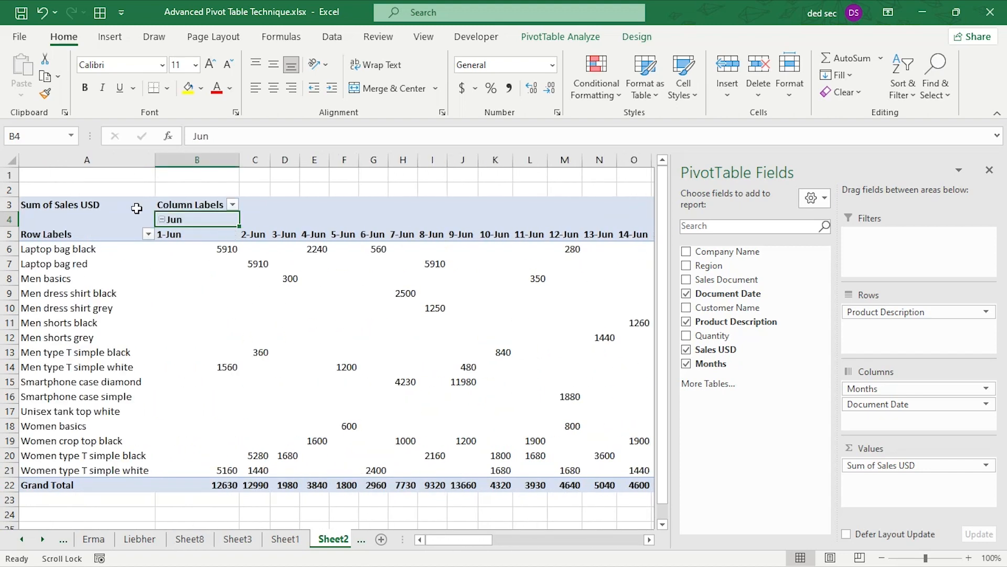
click(162, 218)
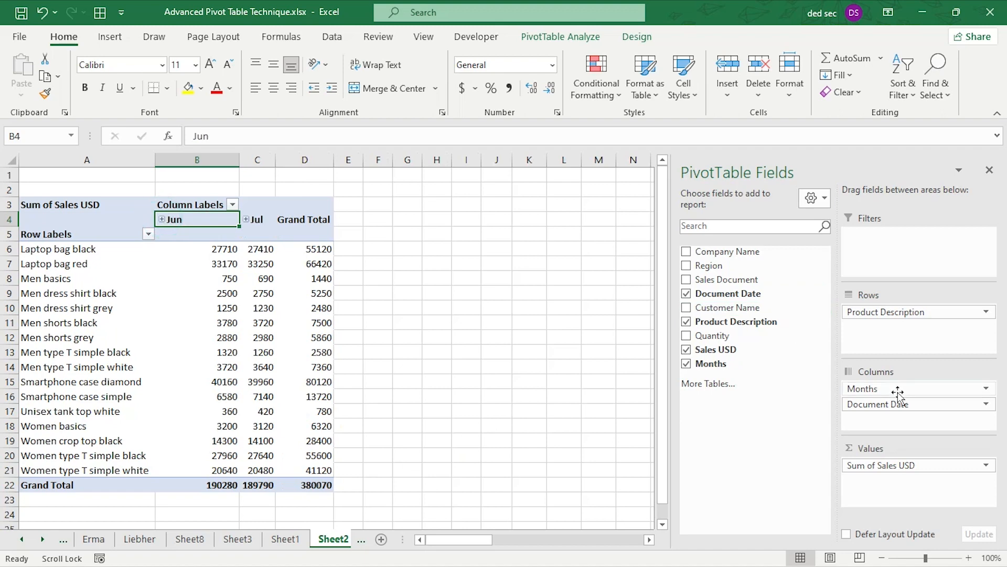
Step: Remove the Document Date field from the pivot table's columns, keeping only Months
drag(889, 404, 745, 367)
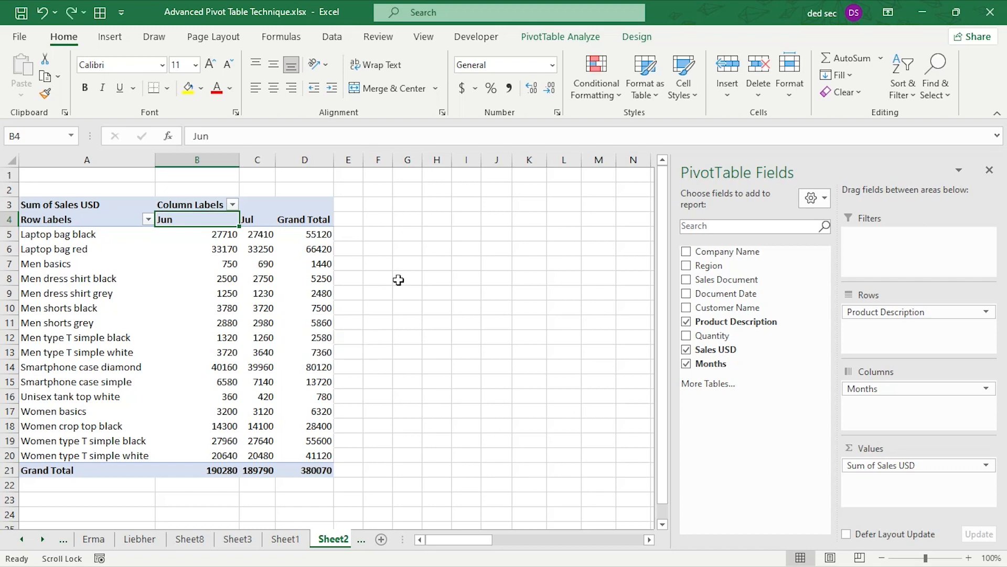
scroll(399, 280, down, 1)
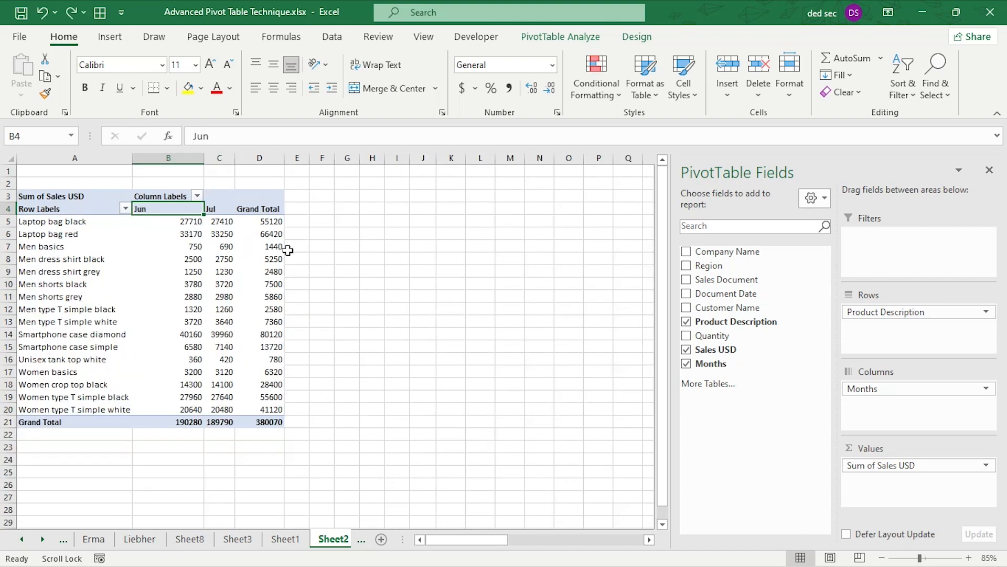
click(266, 257)
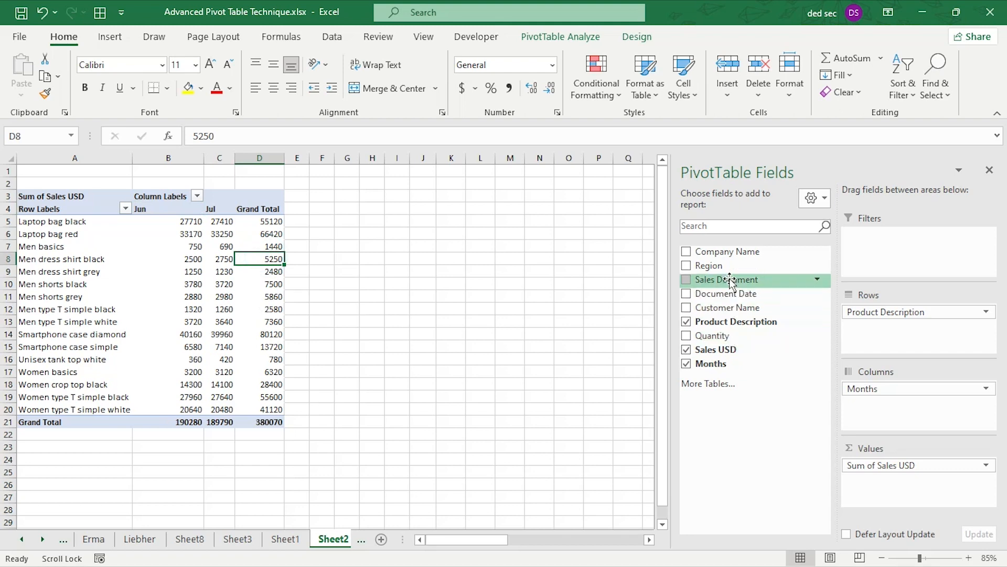
key(super)
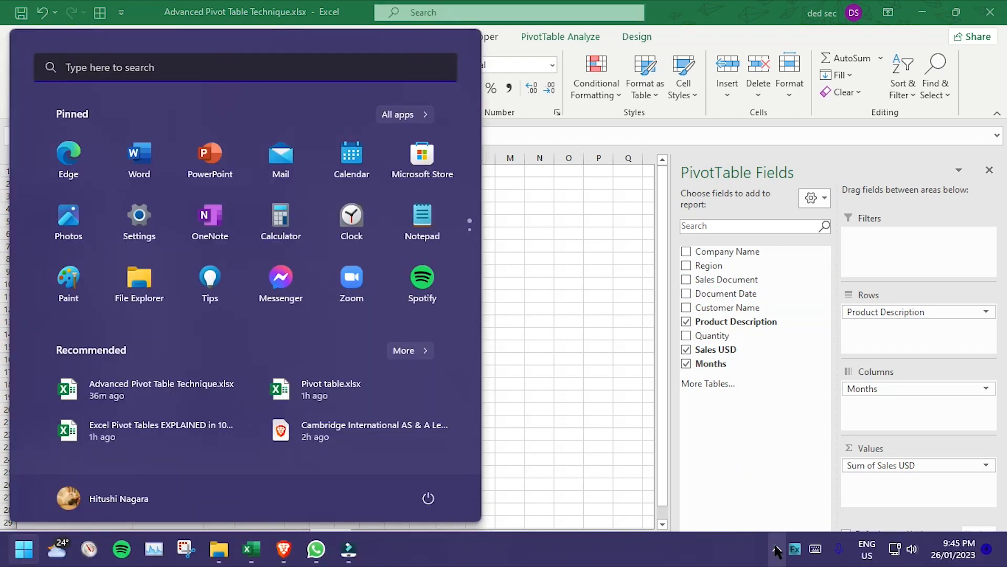
click(774, 544)
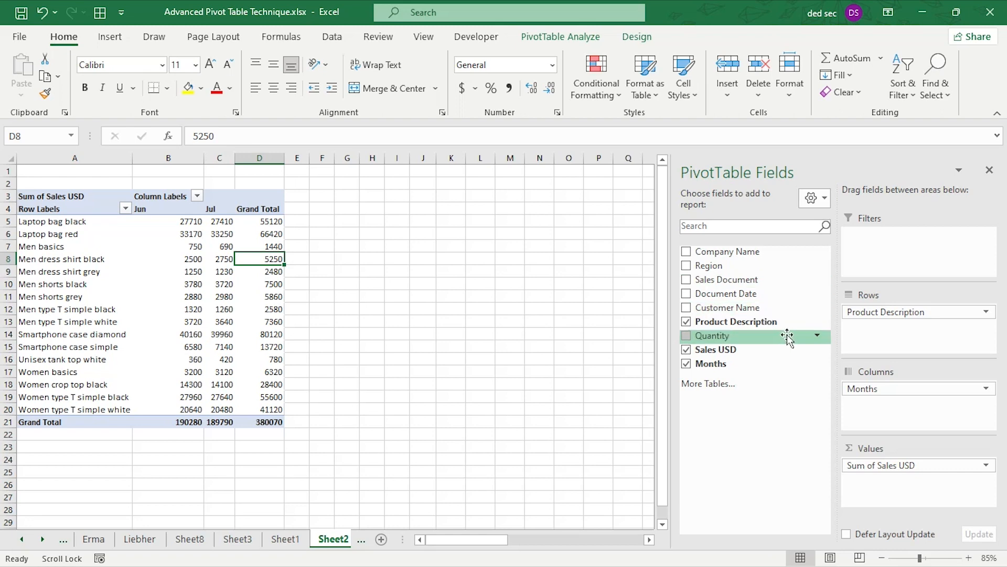
Step: Add Sales USD to the pivot table's values a second time
drag(756, 349, 890, 479)
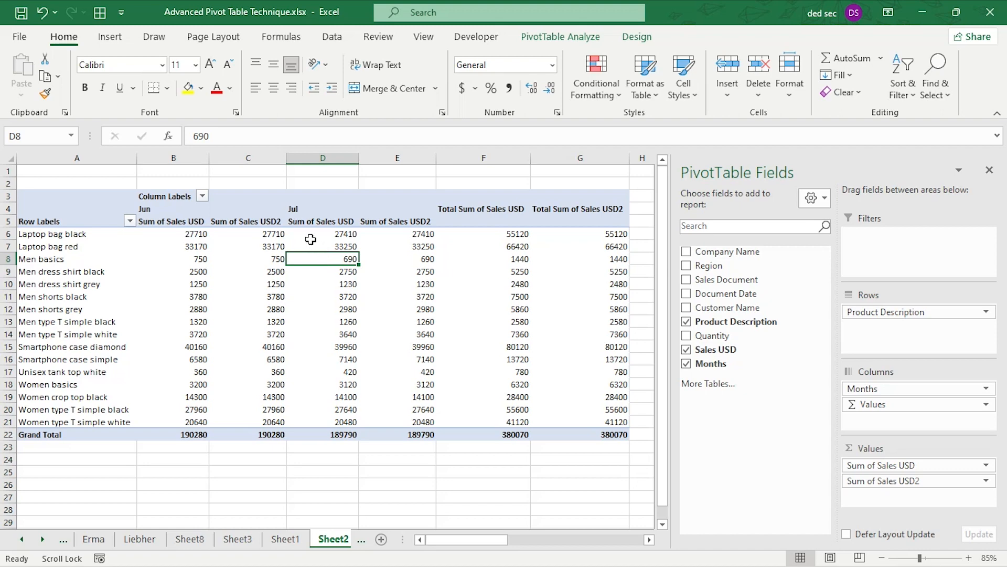
click(404, 233)
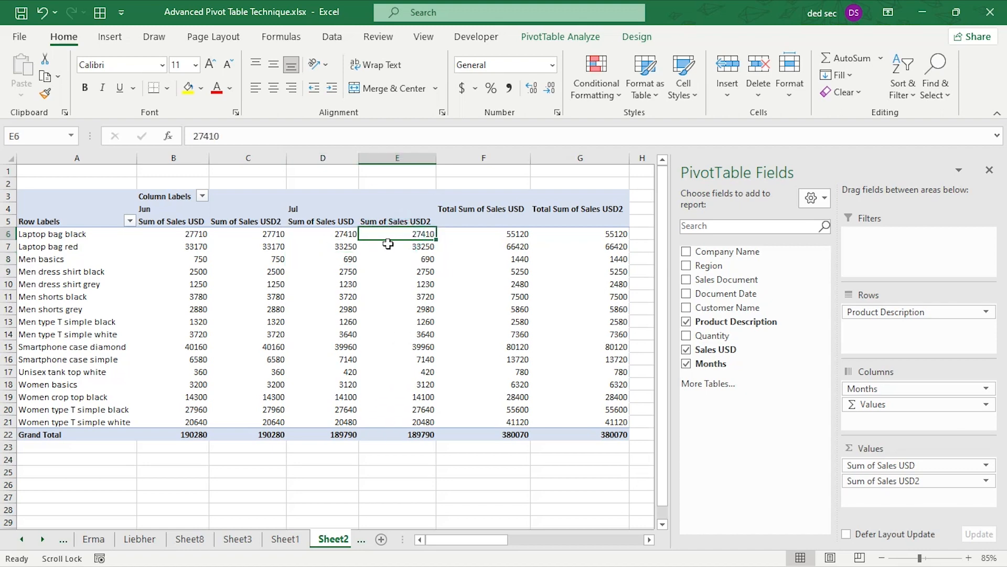
right_click(388, 243)
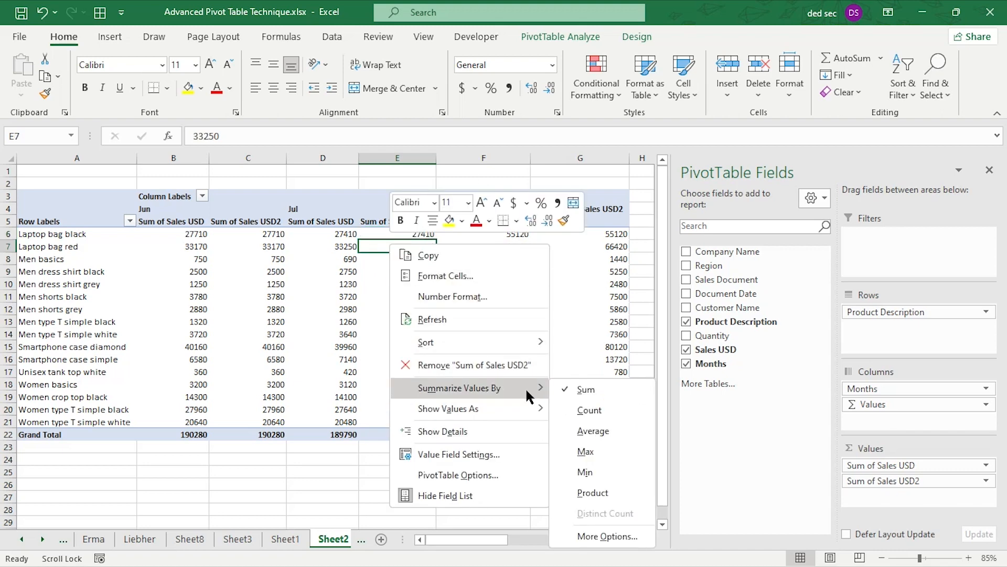
mouse_move(516, 417)
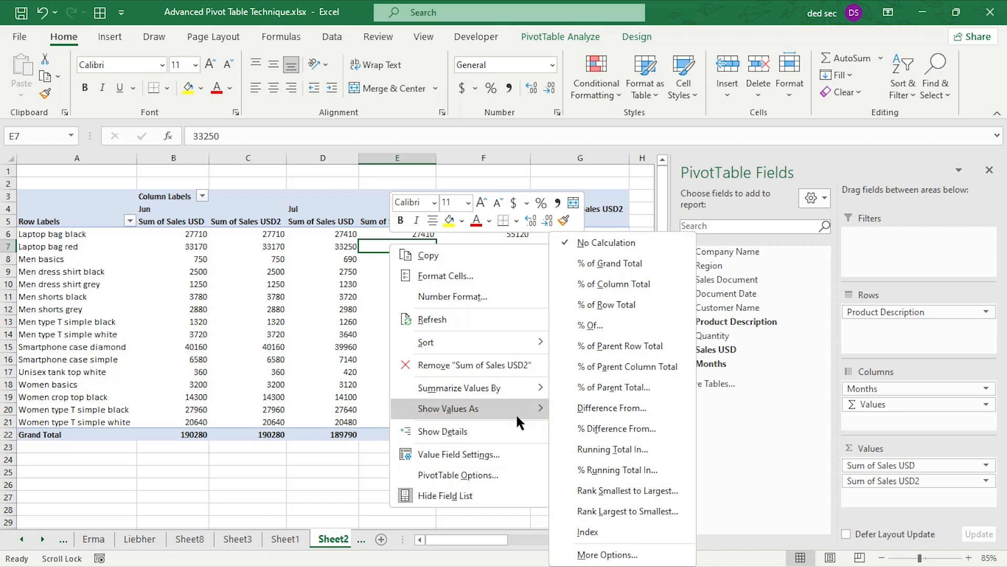
key(Escape)
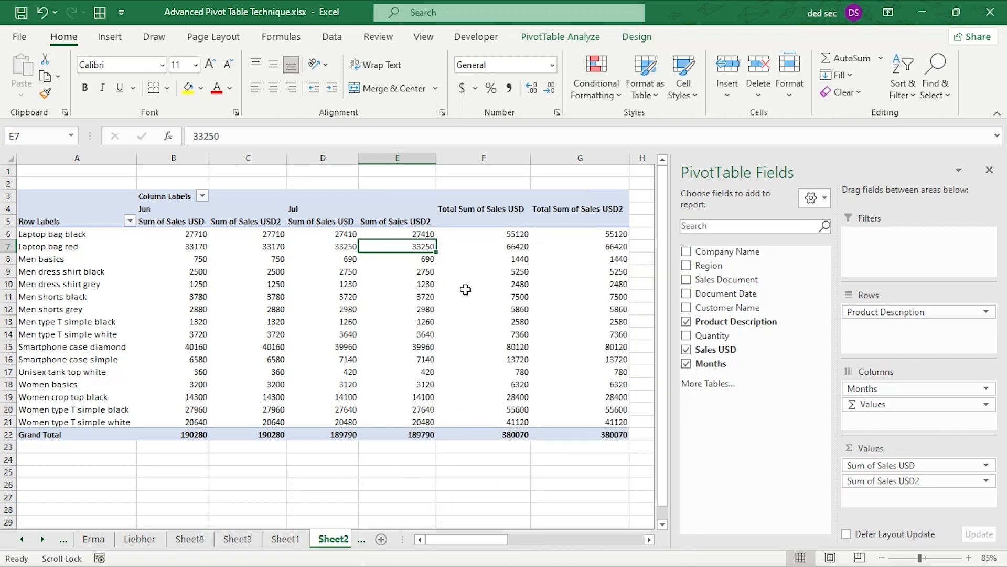
Step: Show the second Sales USD value field as Difference From, with Months as base field and (previous) as base item
right_click(409, 242)
mouse_move(496, 342)
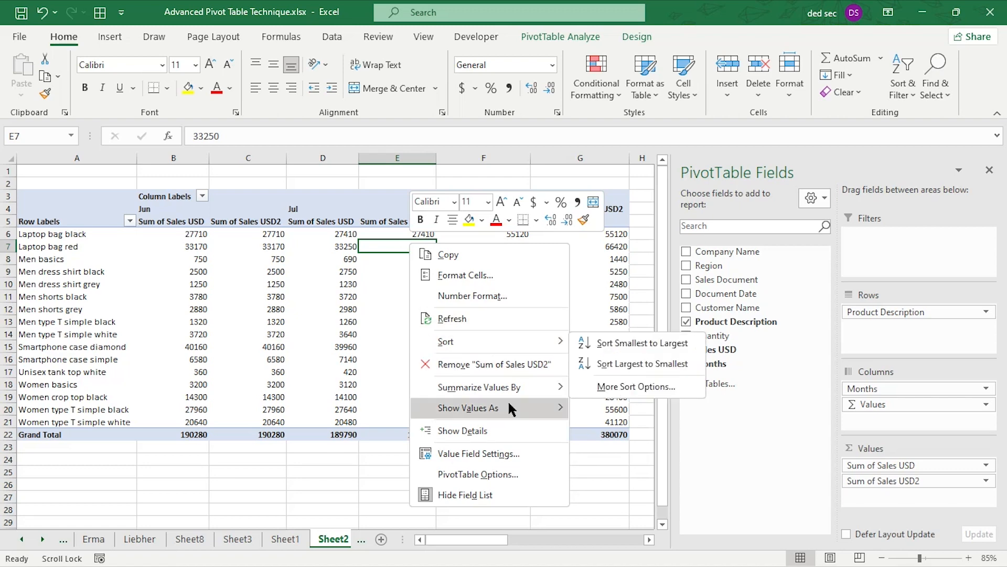
mouse_move(507, 401)
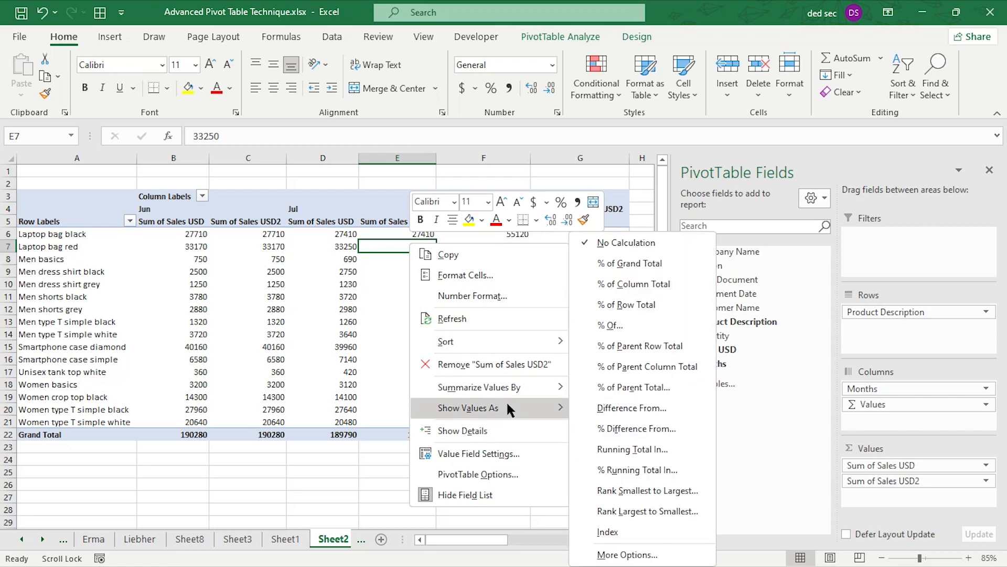
click(623, 408)
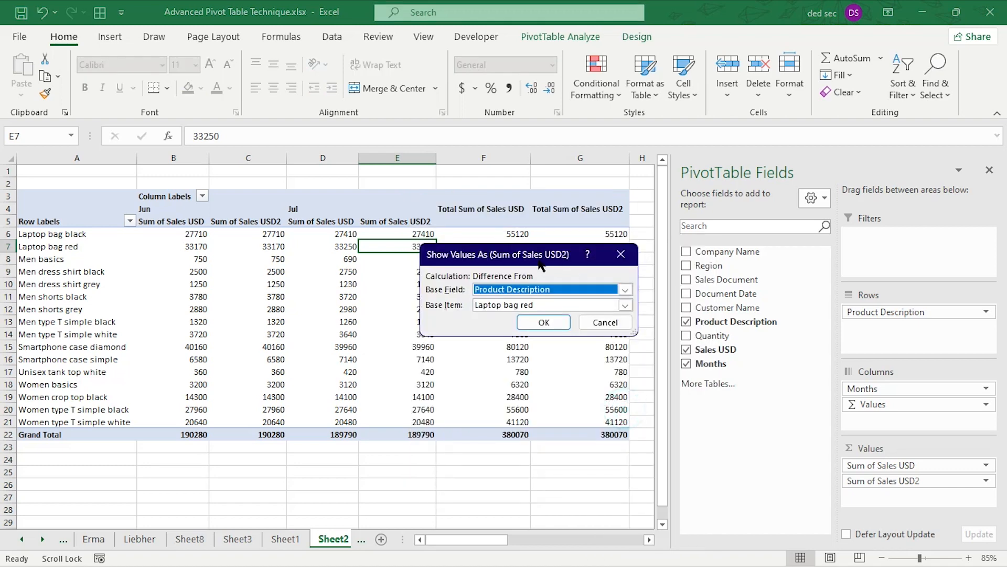
drag(538, 266, 575, 263)
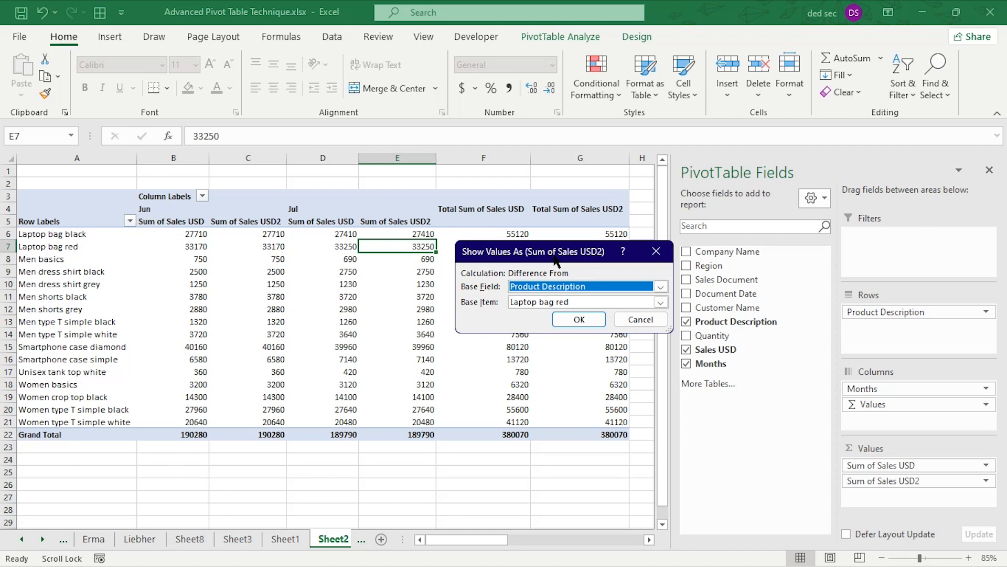
click(661, 286)
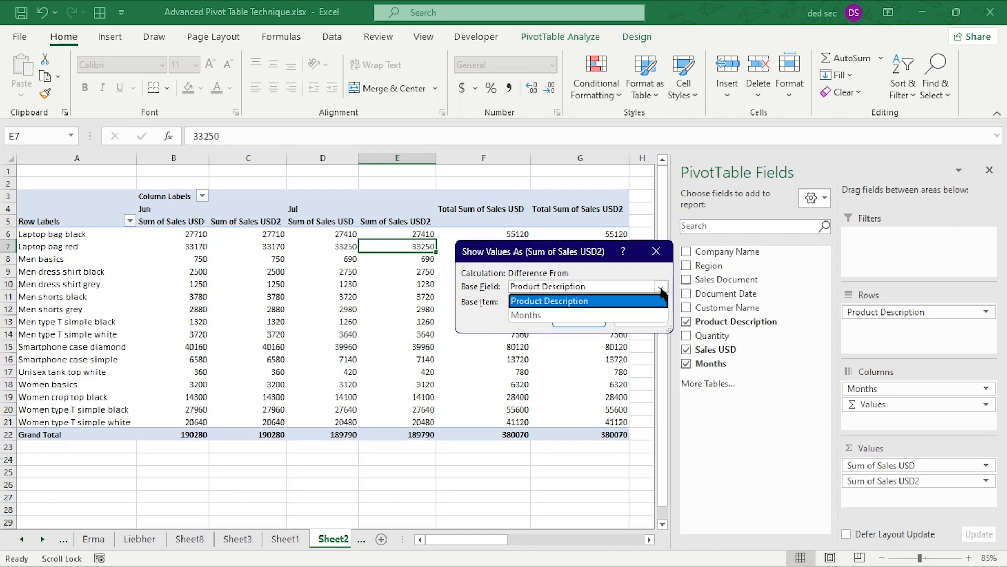
click(564, 313)
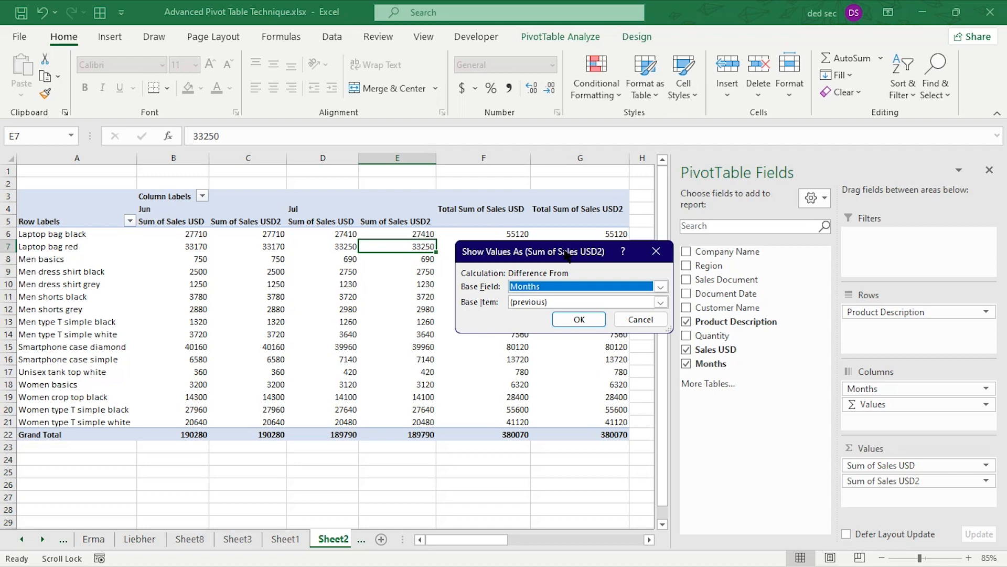
click(592, 315)
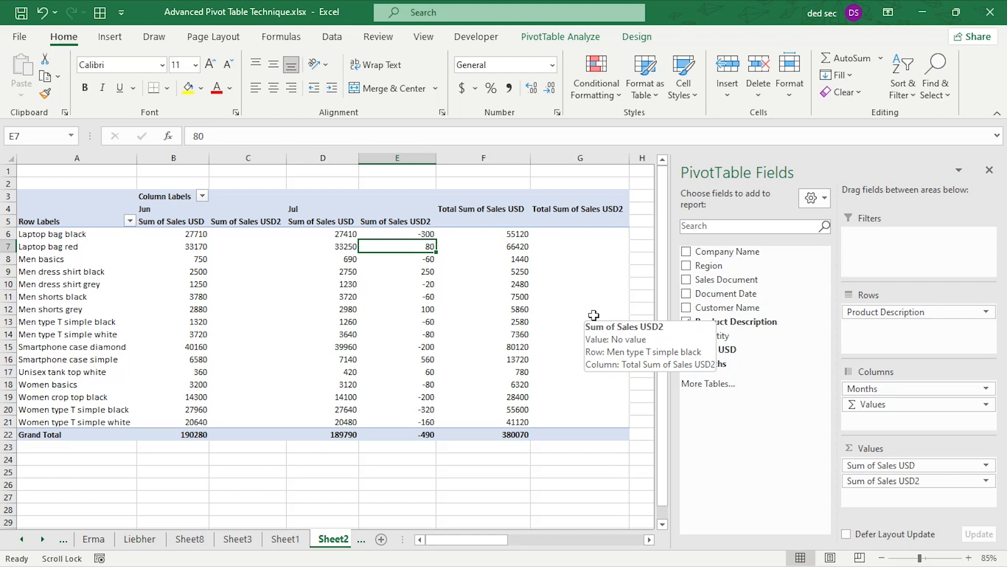
Step: Rename the Sum of Sales USD2 value field heading as Difference
mouse_move(518, 297)
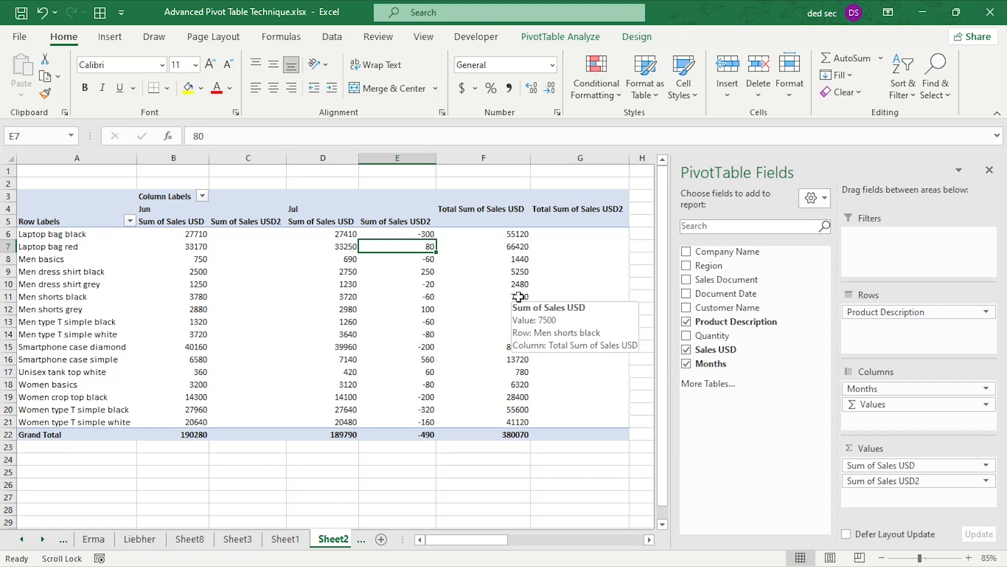
click(398, 221)
drag(275, 135, 189, 142)
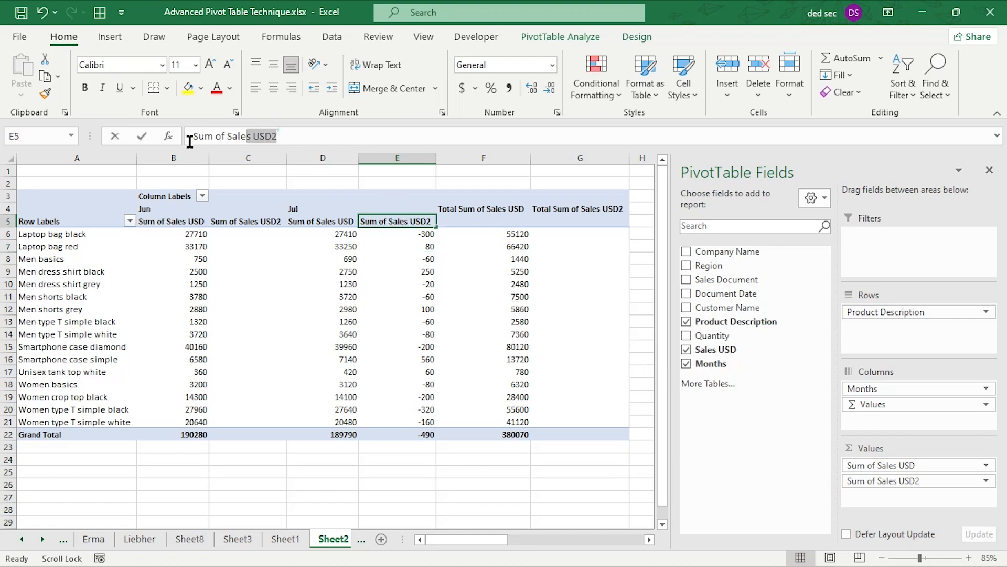
text(di)
key(BackSpace)
key(BackSpace)
text(Difference)
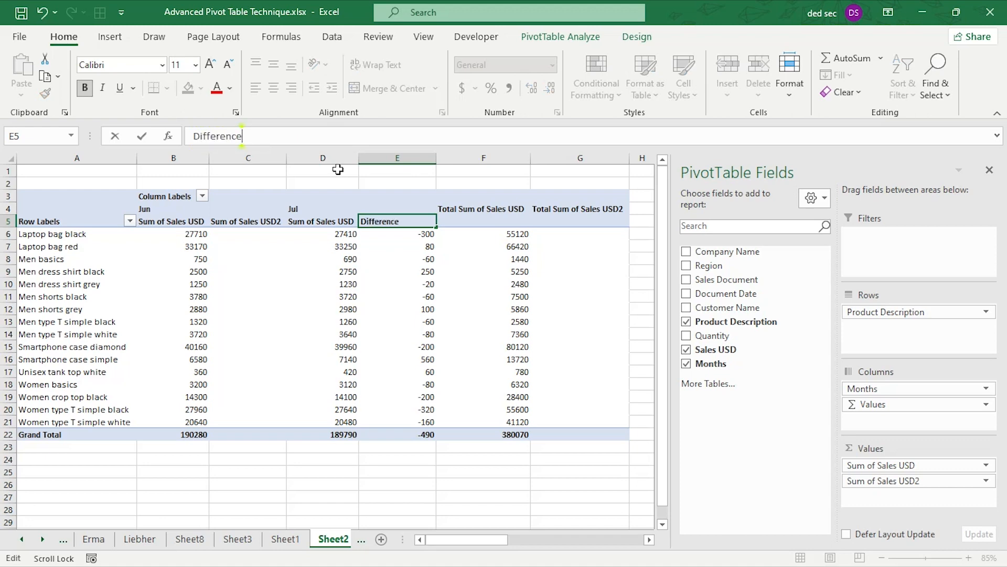
key(Return)
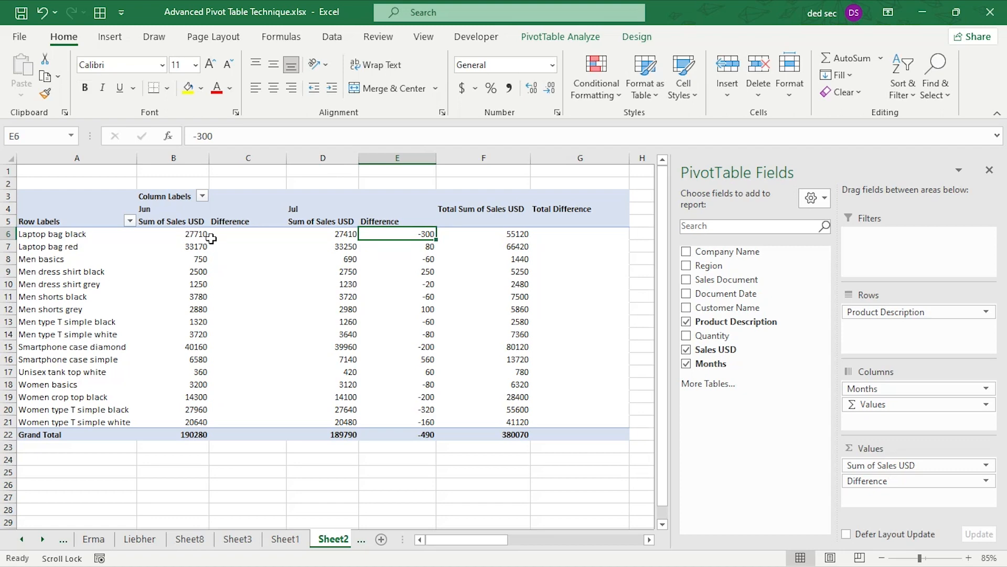
Step: Try to blank the Difference heading under Jun, check the matching heading under Jul, and undo the change
click(230, 221)
double_click(257, 132)
key(BackSpace)
key(Return)
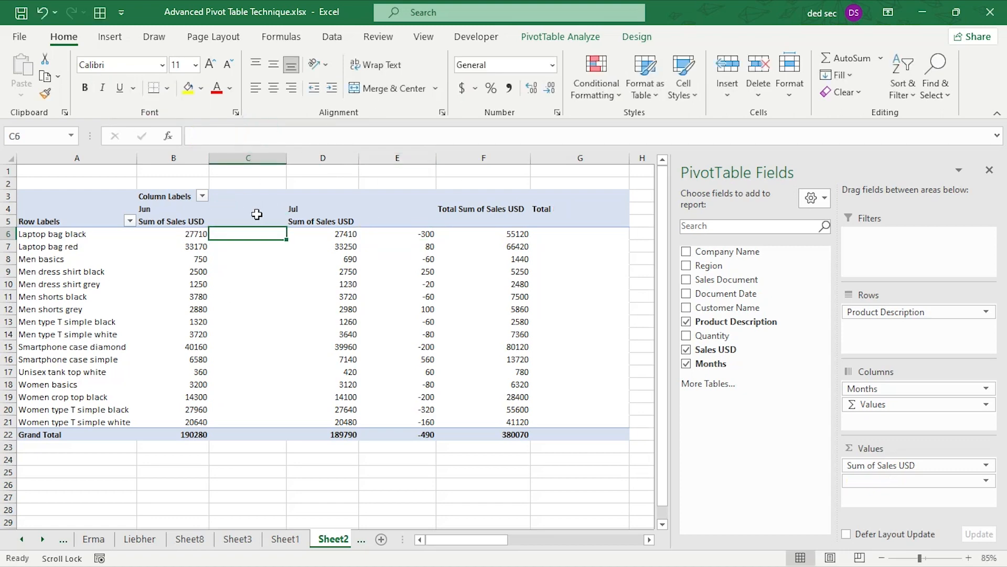
click(246, 221)
click(389, 220)
click(256, 222)
click(405, 221)
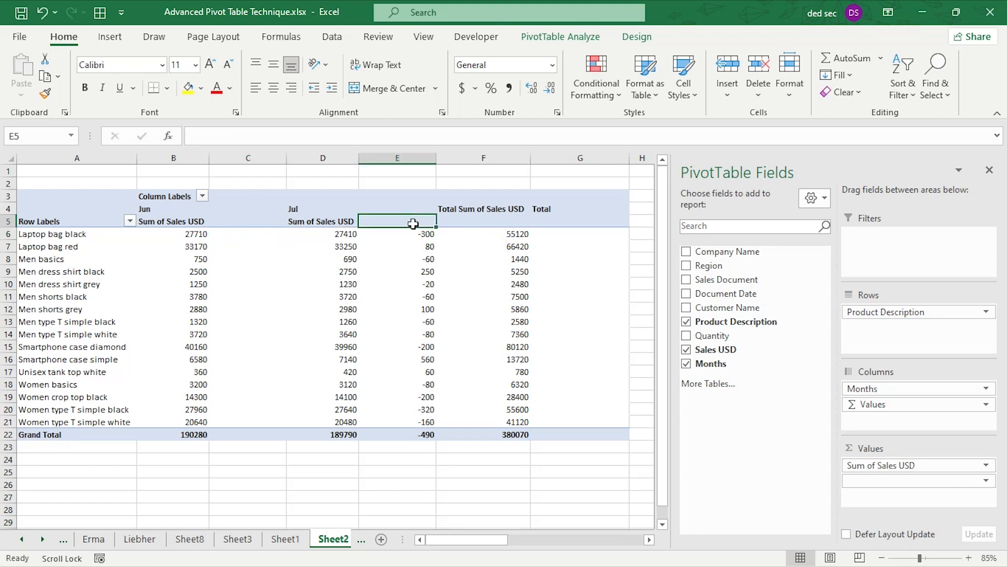
key(ctrl+z)
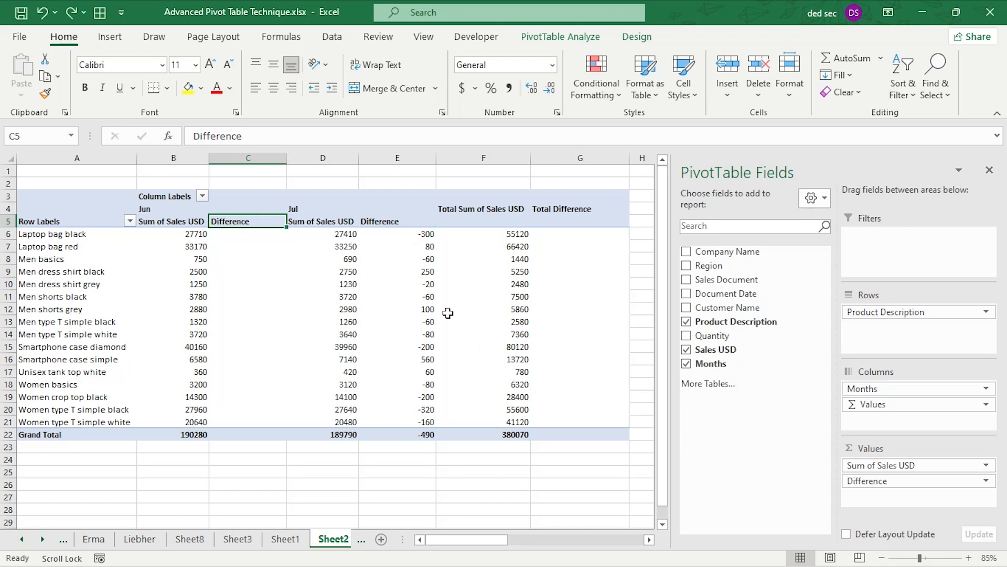
Step: Compare the Jul and Jun sales of Laptop bag black with the Difference column
click(394, 222)
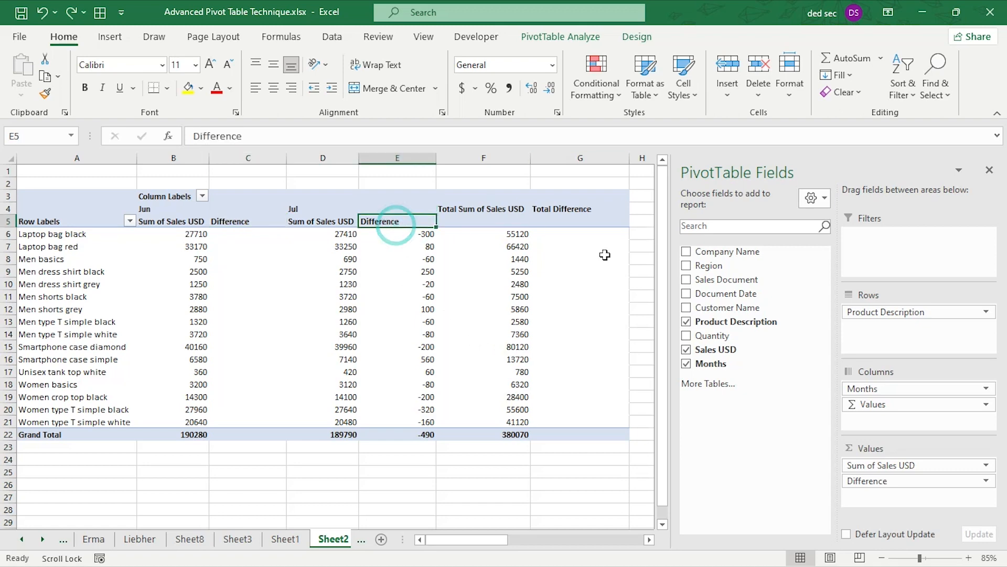
click(320, 236)
click(156, 239)
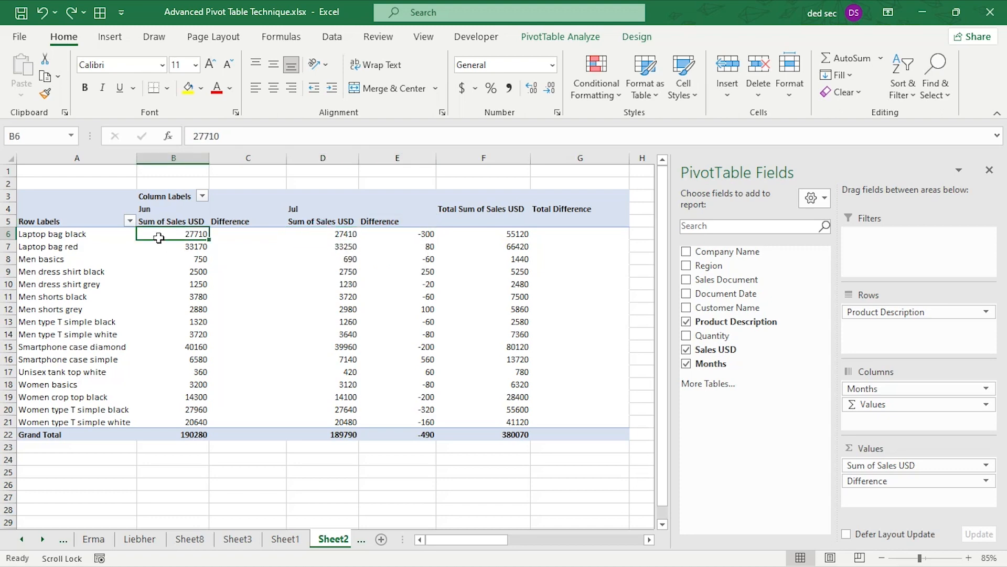